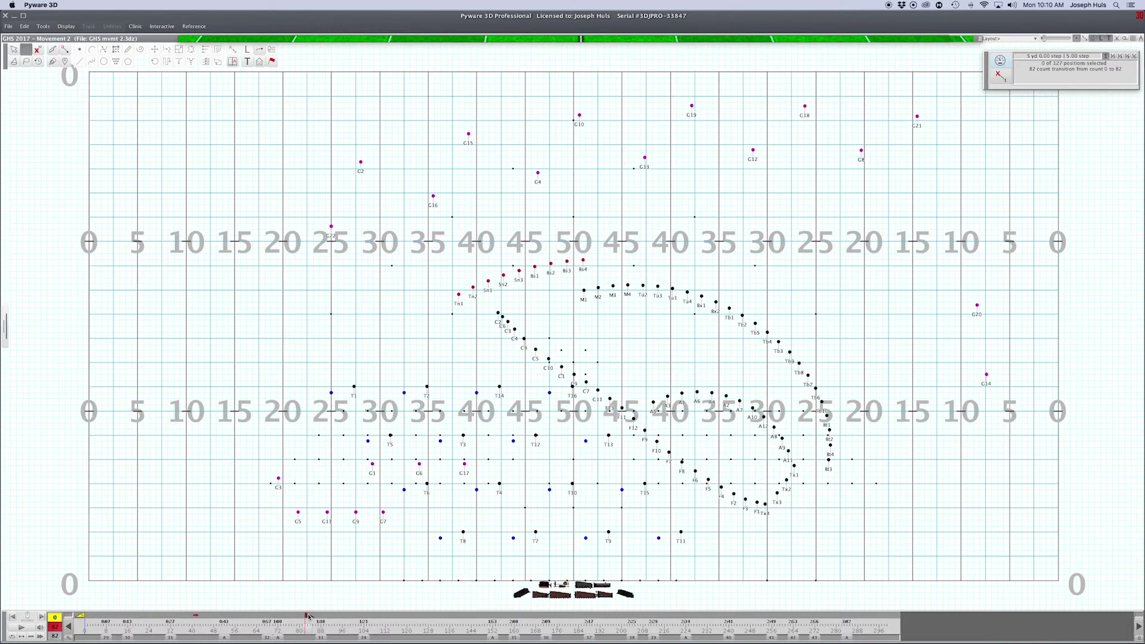
Select the four tuba performers and check their placement at counts 8, 16, 0, 256 and 272
drag(303, 616, 337, 616)
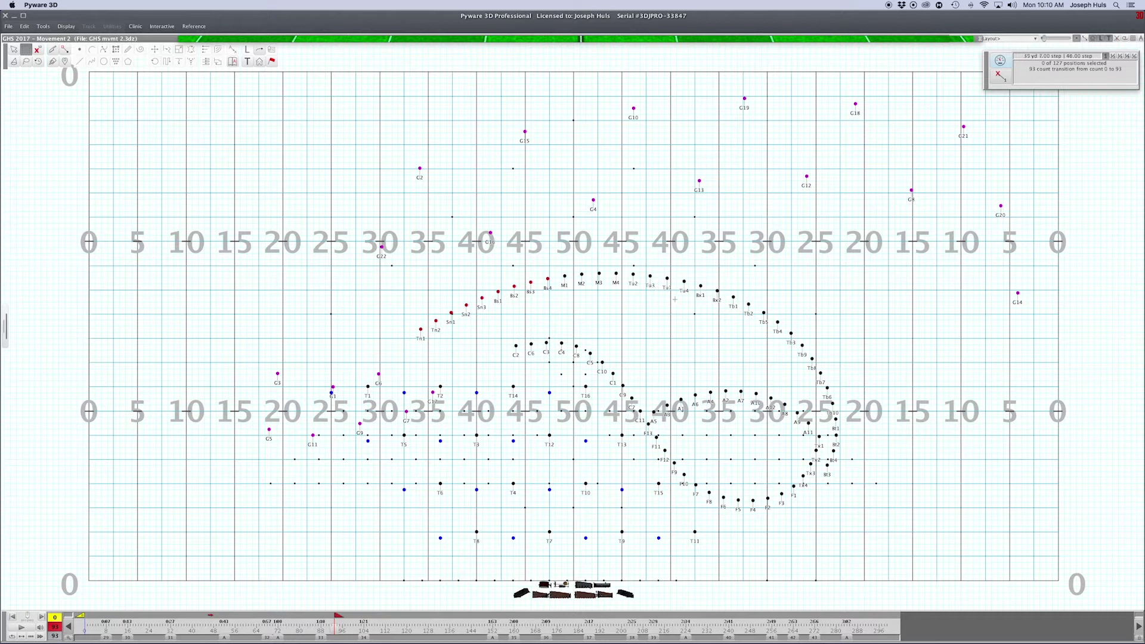
click(26, 62)
mouse_move(643, 270)
mouse_down()
mouse_move(626, 274)
mouse_move(692, 285)
mouse_move(668, 270)
mouse_up()
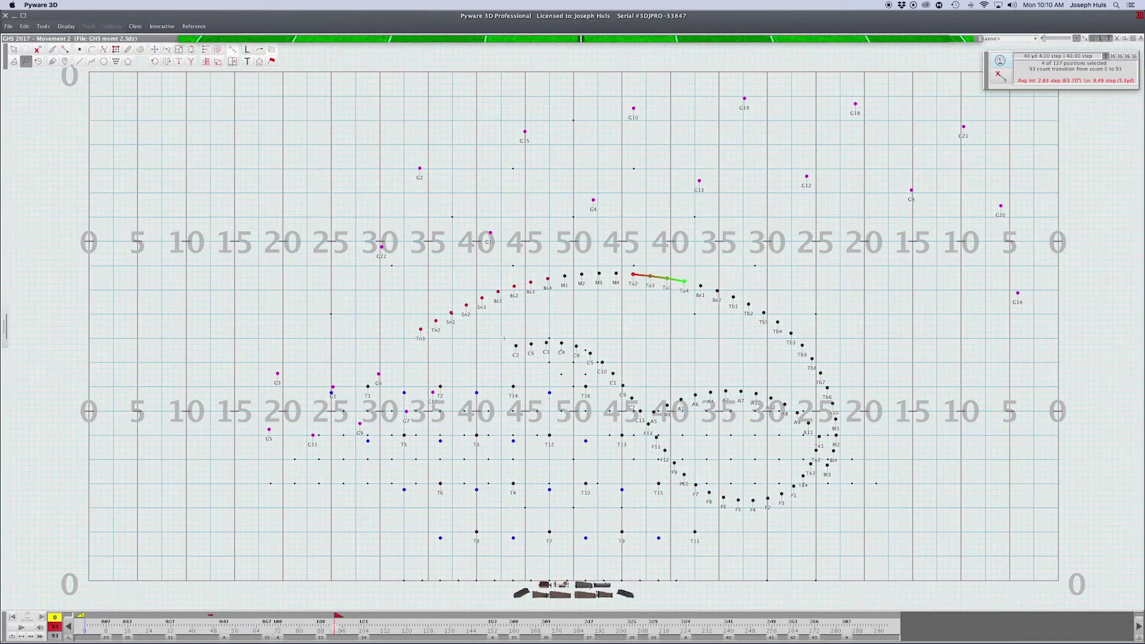
click(106, 620)
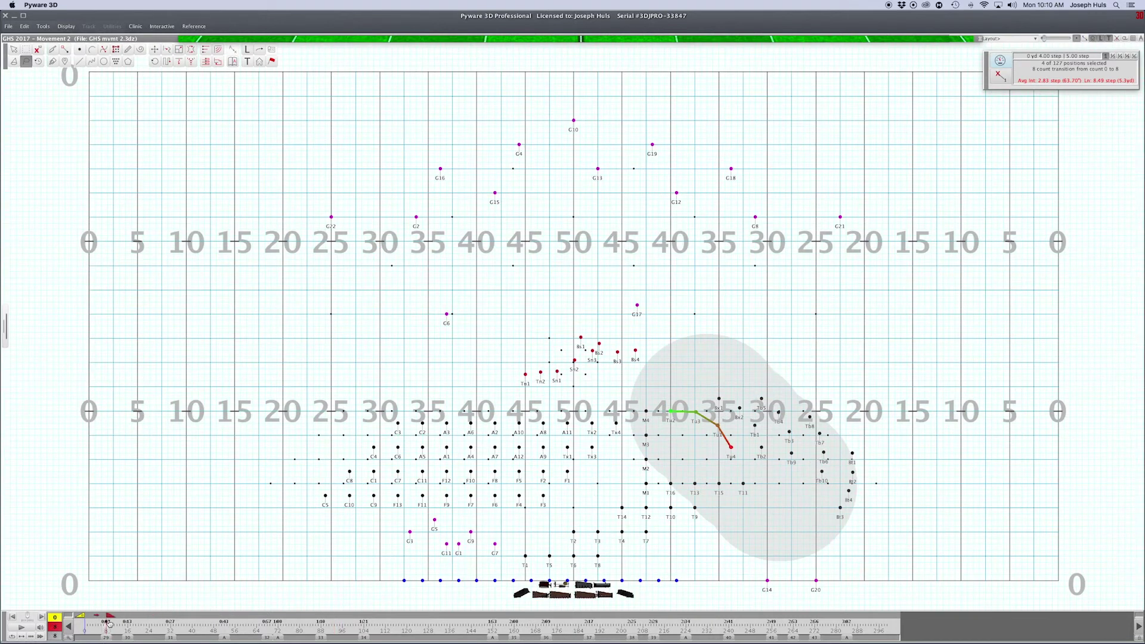
mouse_move(109, 617)
mouse_down()
mouse_move(92, 622)
mouse_move(127, 623)
mouse_up()
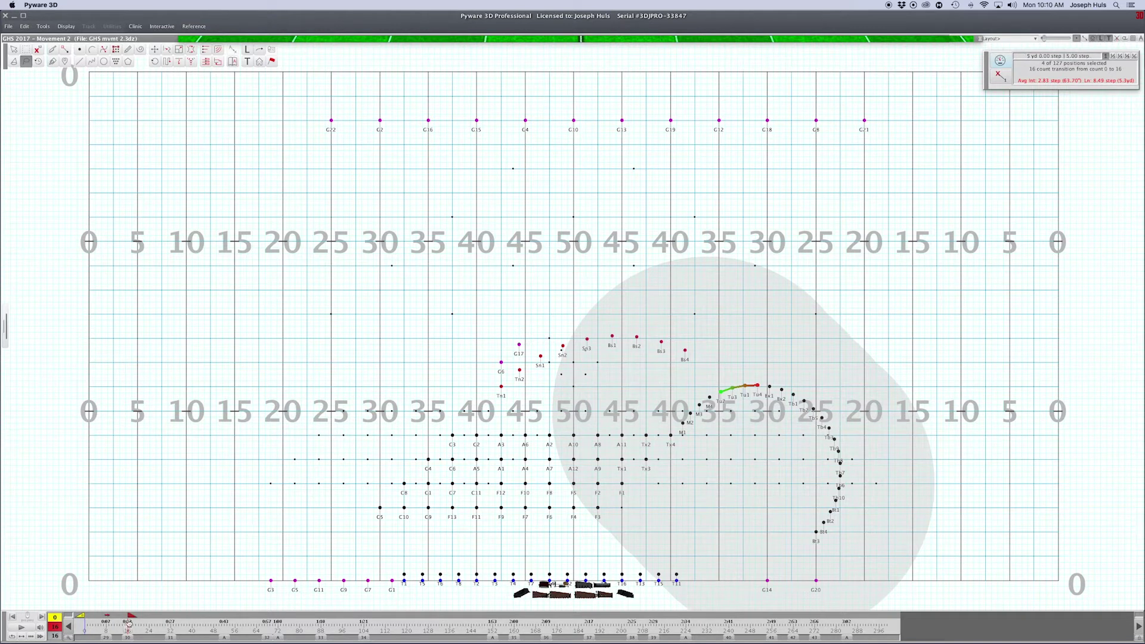
drag(129, 618, 81, 622)
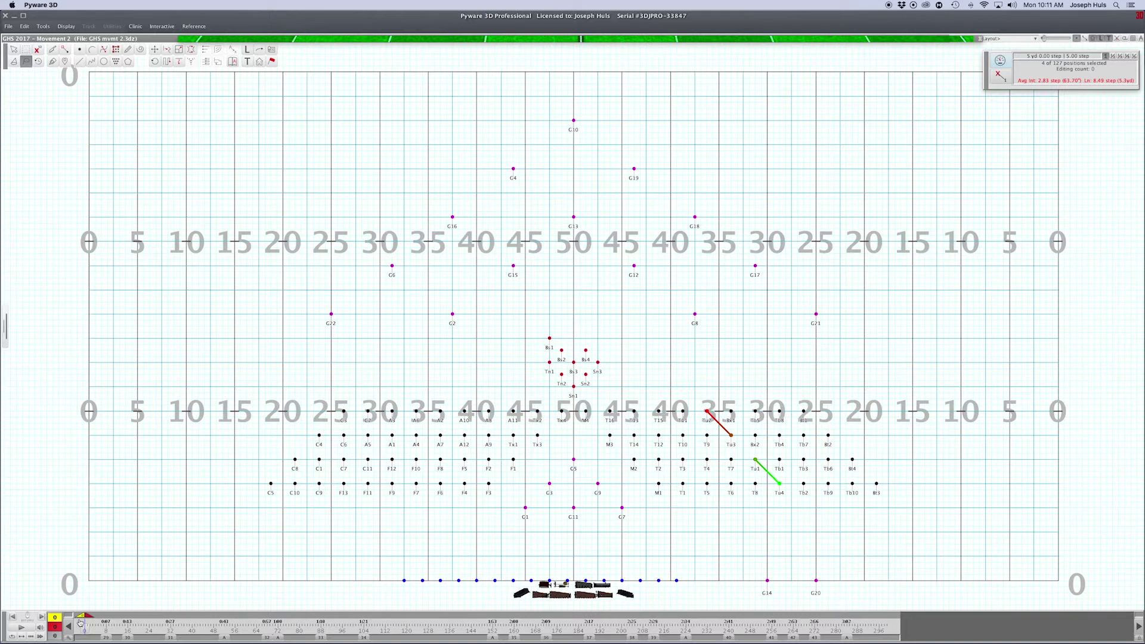
drag(81, 622, 771, 629)
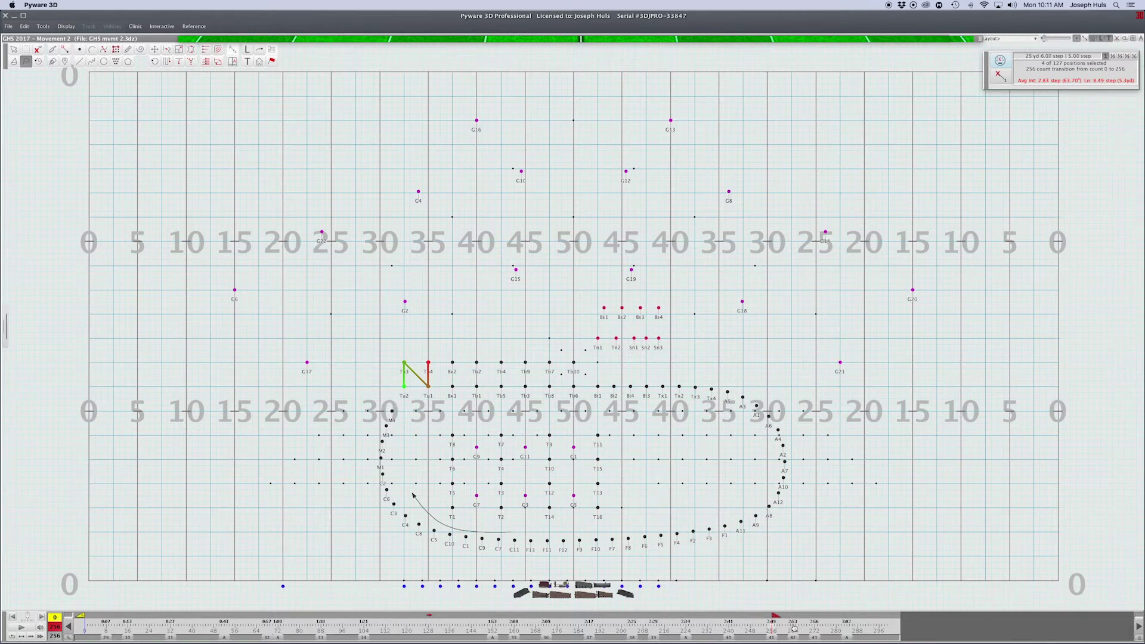
drag(775, 616, 814, 622)
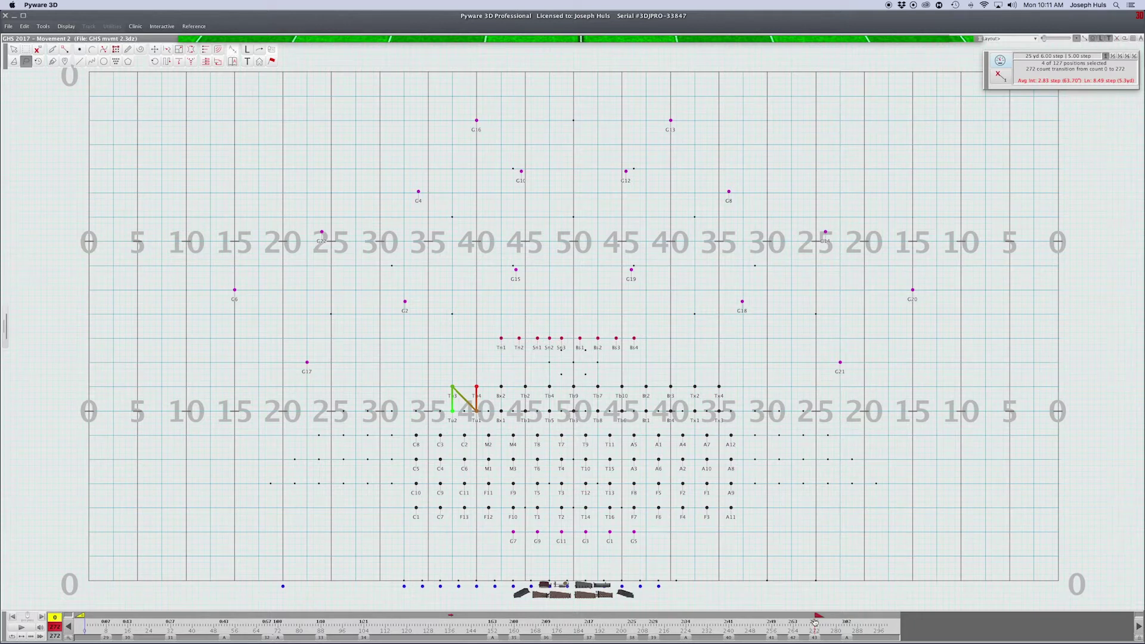
click(27, 50)
click(460, 393)
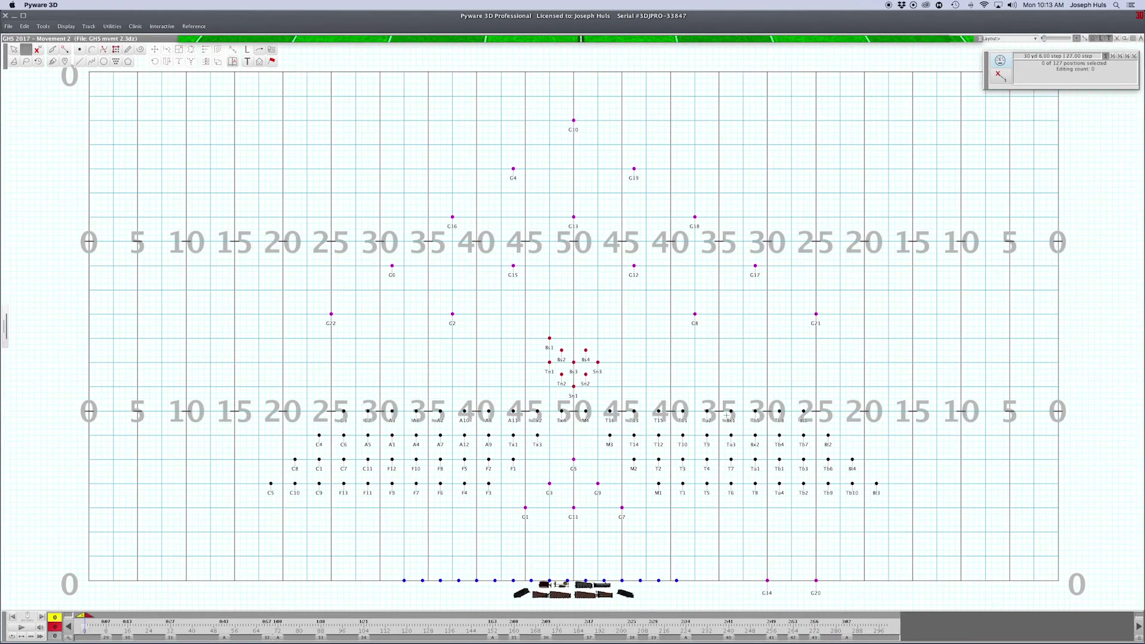
Save the drill as a separate file named MVMT 1 NEW NUMBERS
click(729, 438)
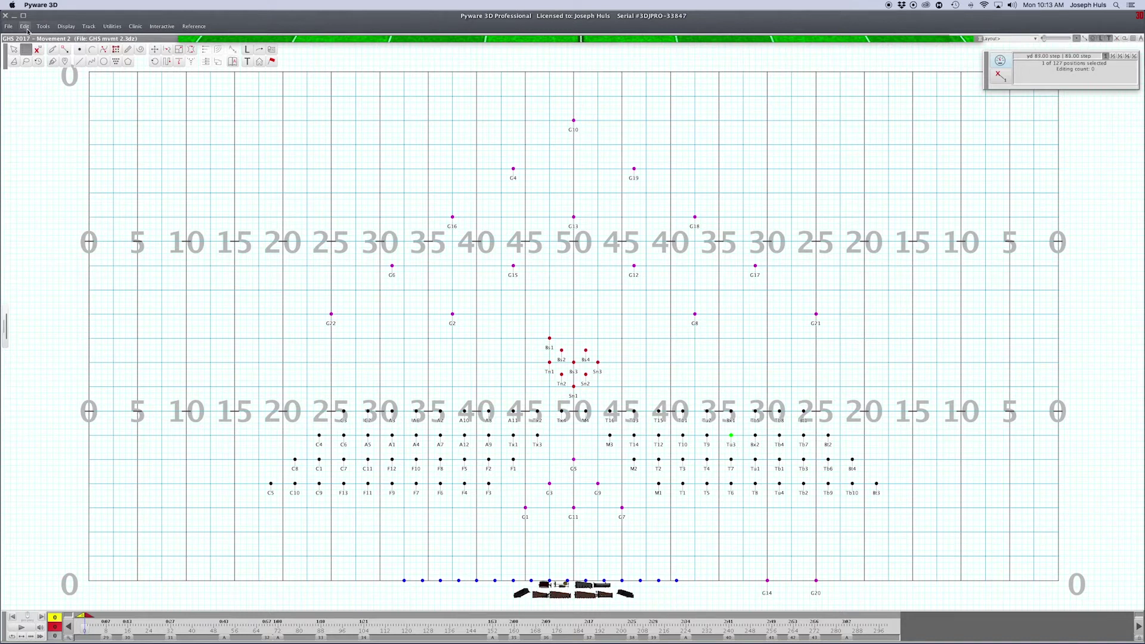
click(8, 26)
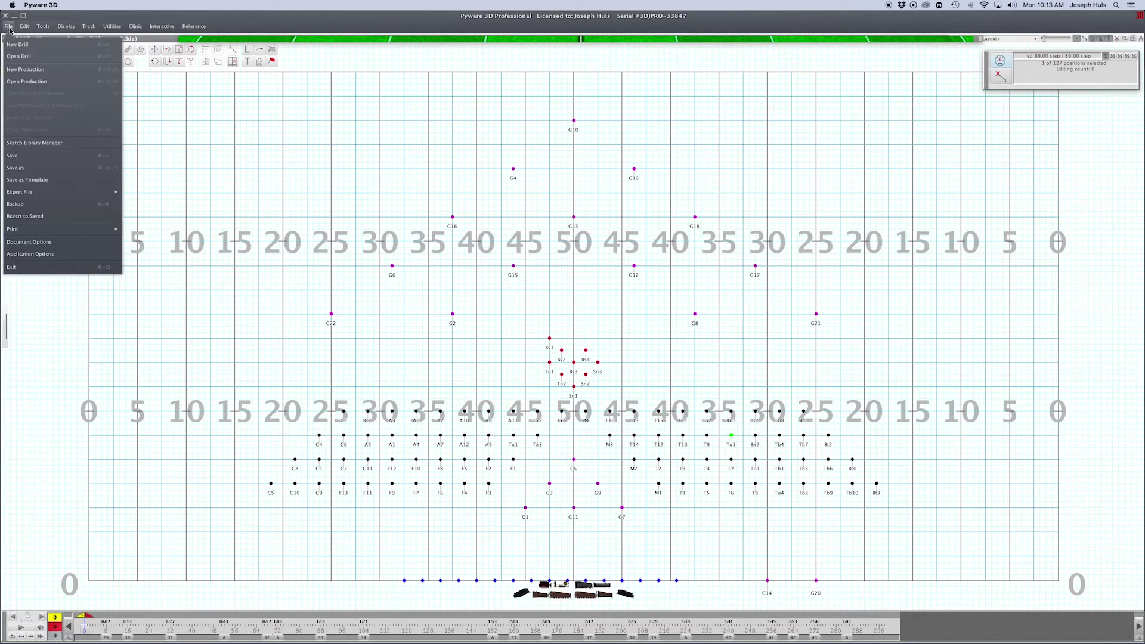
click(24, 168)
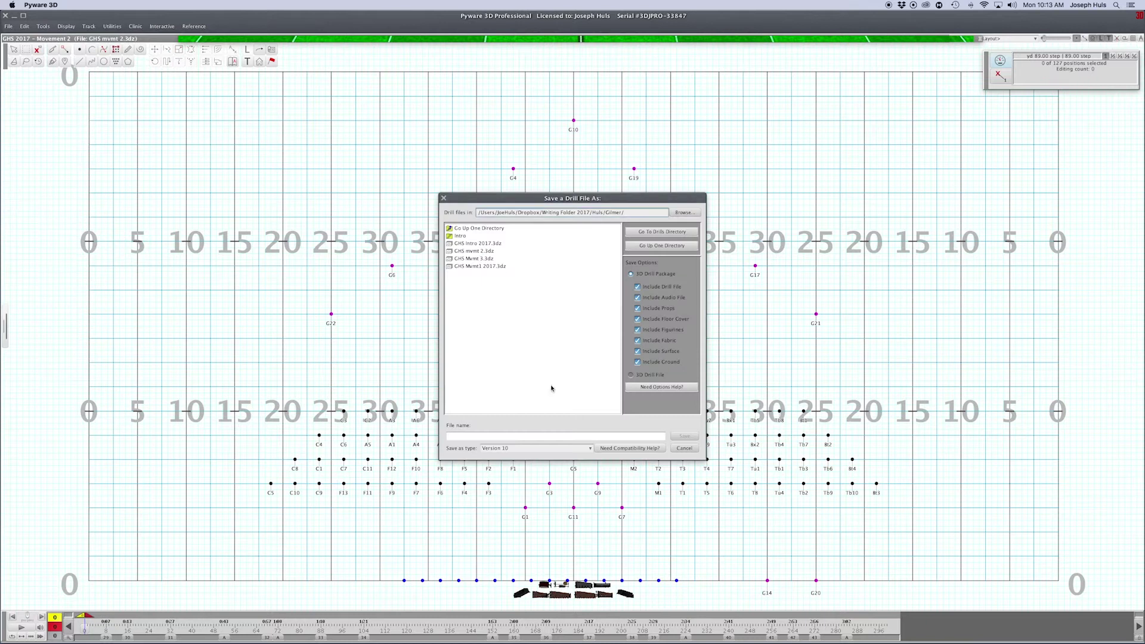
click(544, 435)
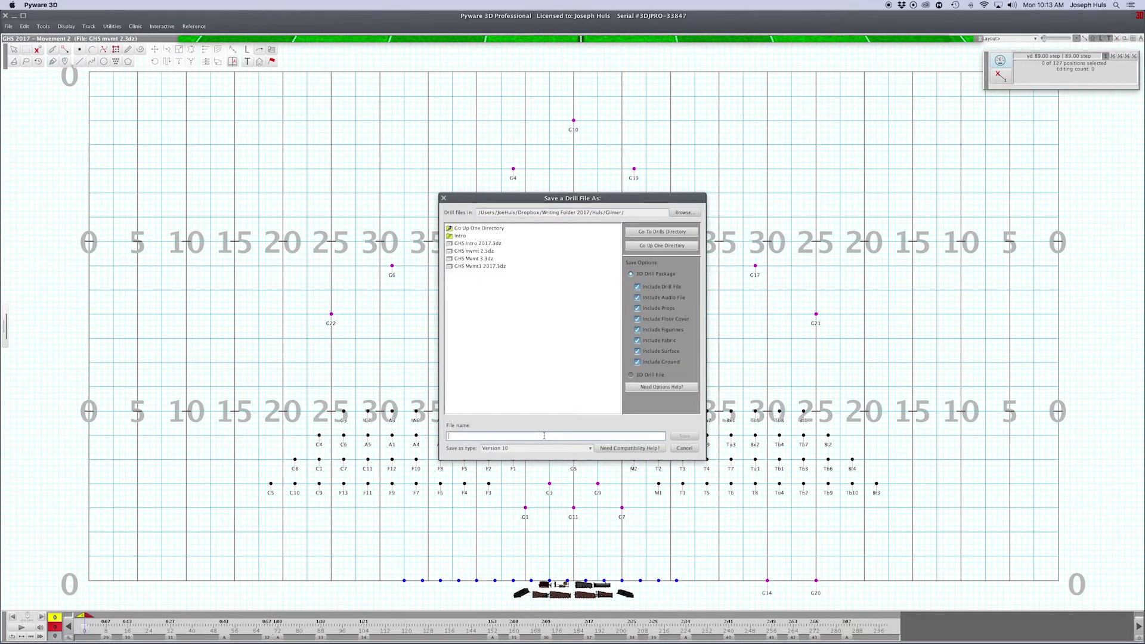
text(MVMT 1 NEW NUMBERS)
drag(506, 436, 442, 437)
click(682, 436)
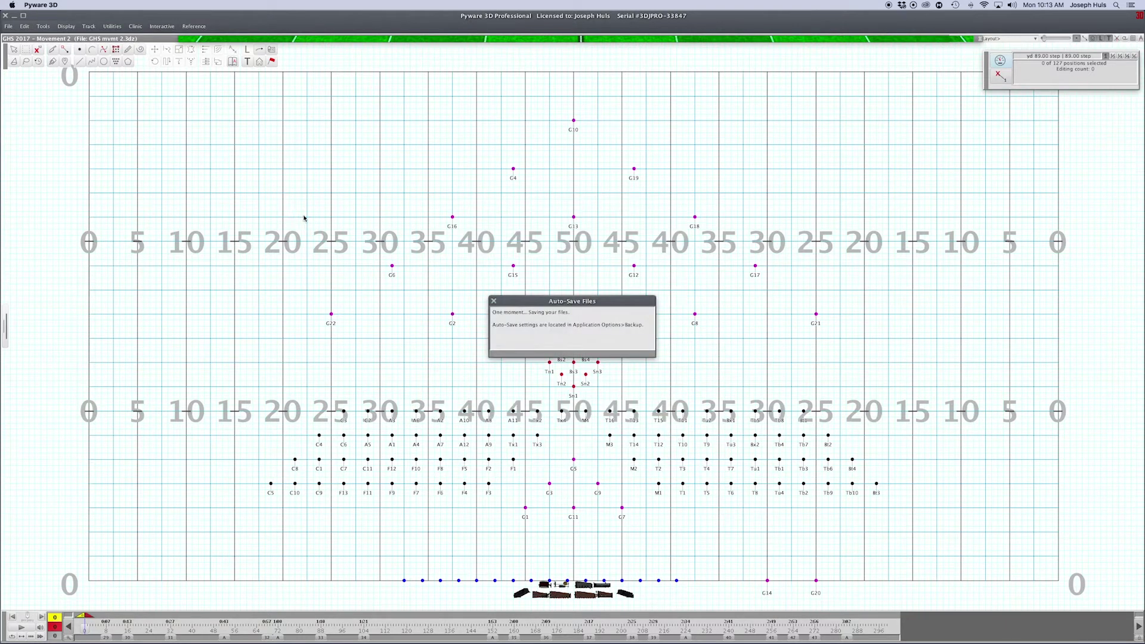
Permanently delete the second-row tuba performer between the right-hand 35 and 30 yard lines at count 0 from the entire drill
click(14, 50)
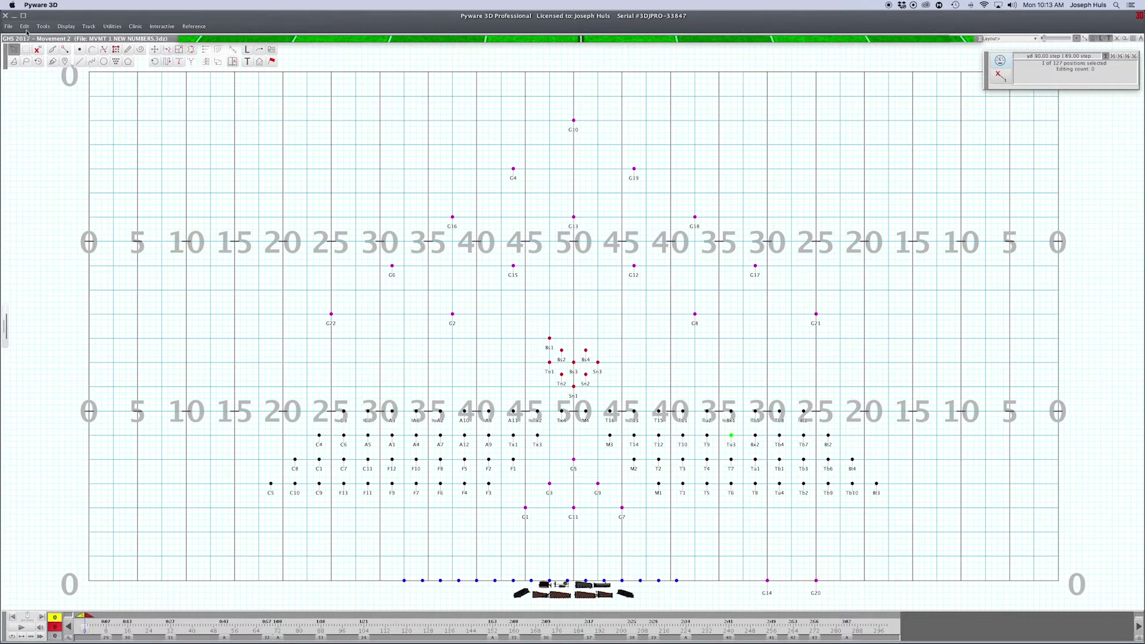
click(25, 26)
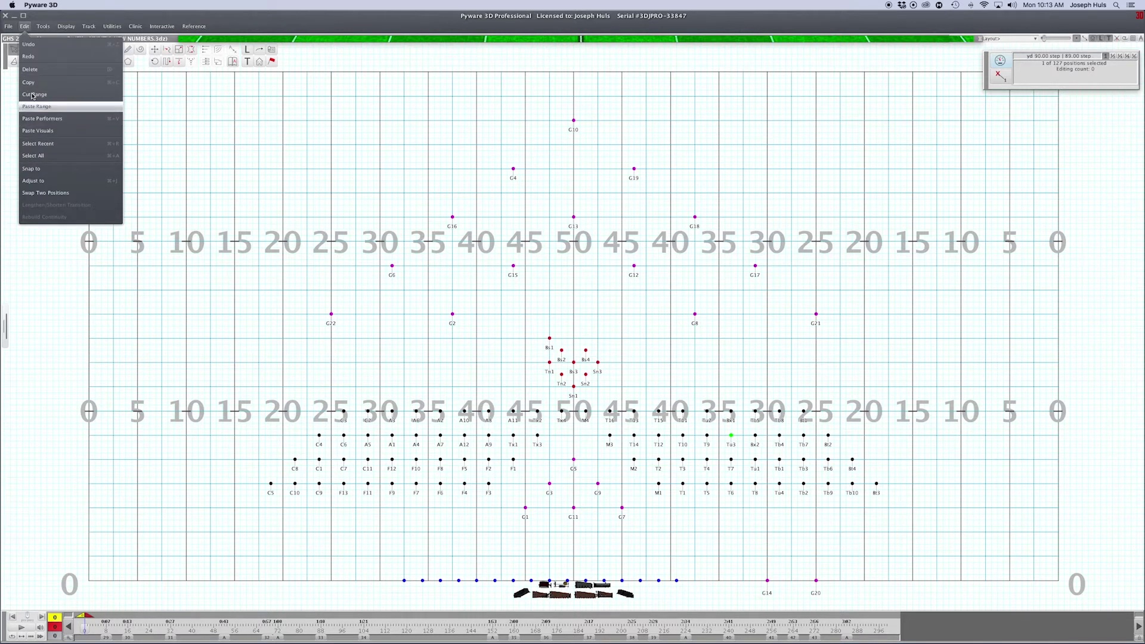
click(30, 70)
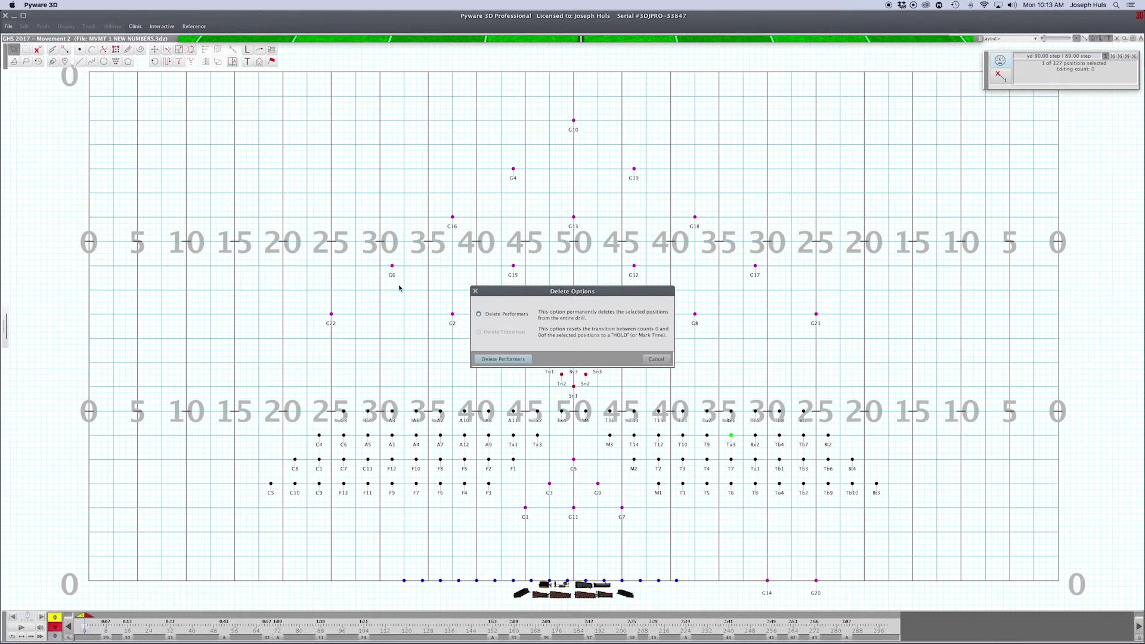
click(502, 358)
click(40, 72)
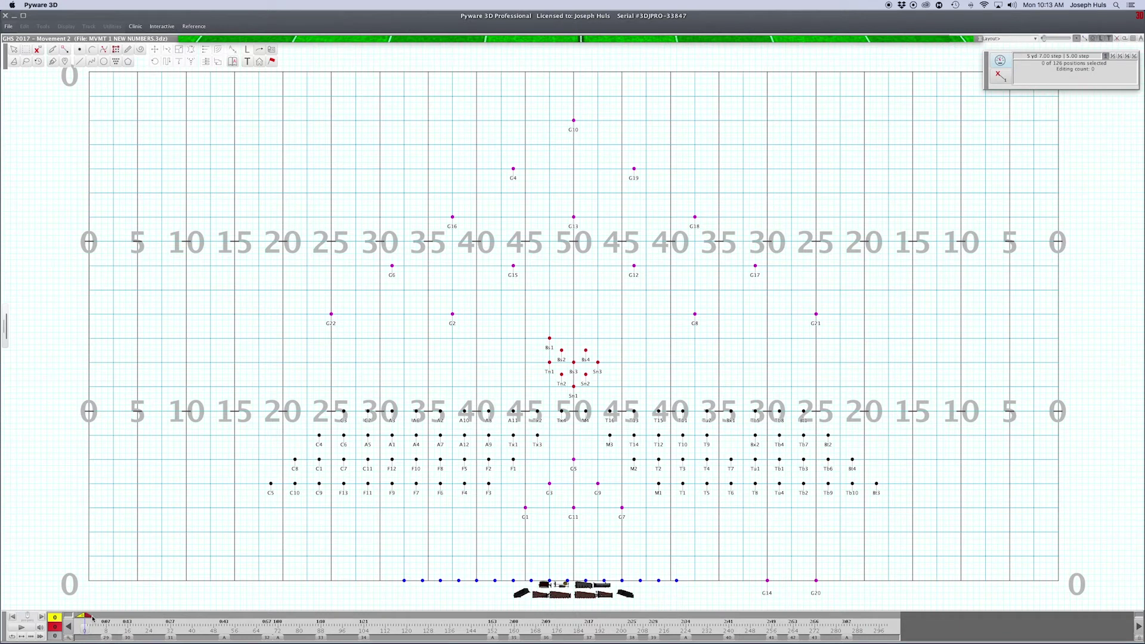
Close the gap in the 23-performer low brass arc at count 16 by deleting half of its reshape handles and accepting
drag(88, 618, 106, 620)
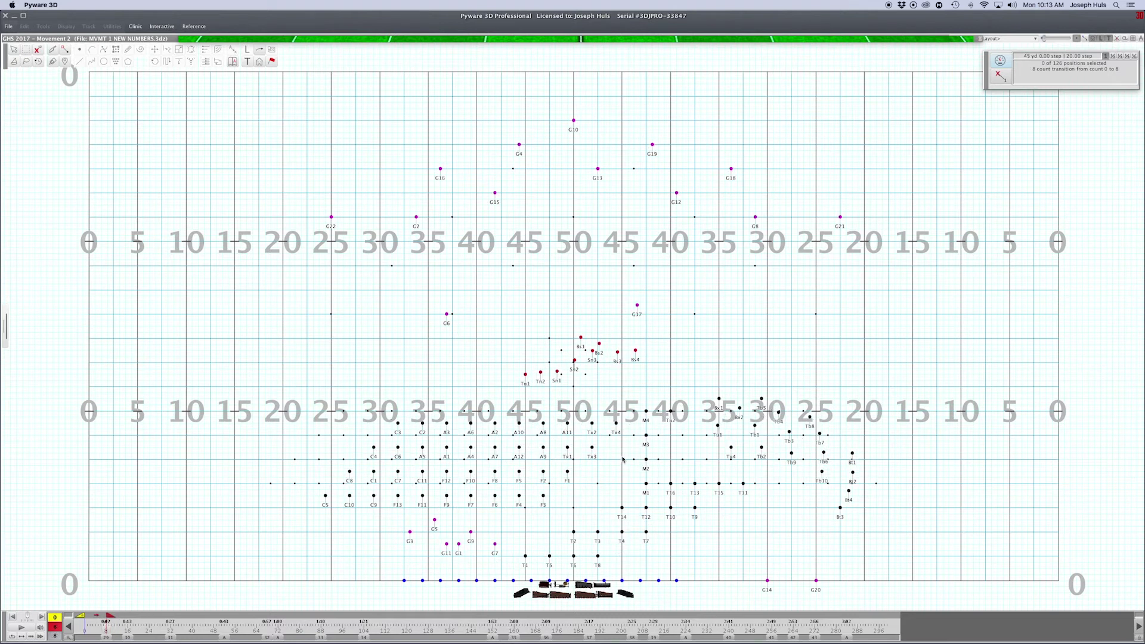
click(124, 617)
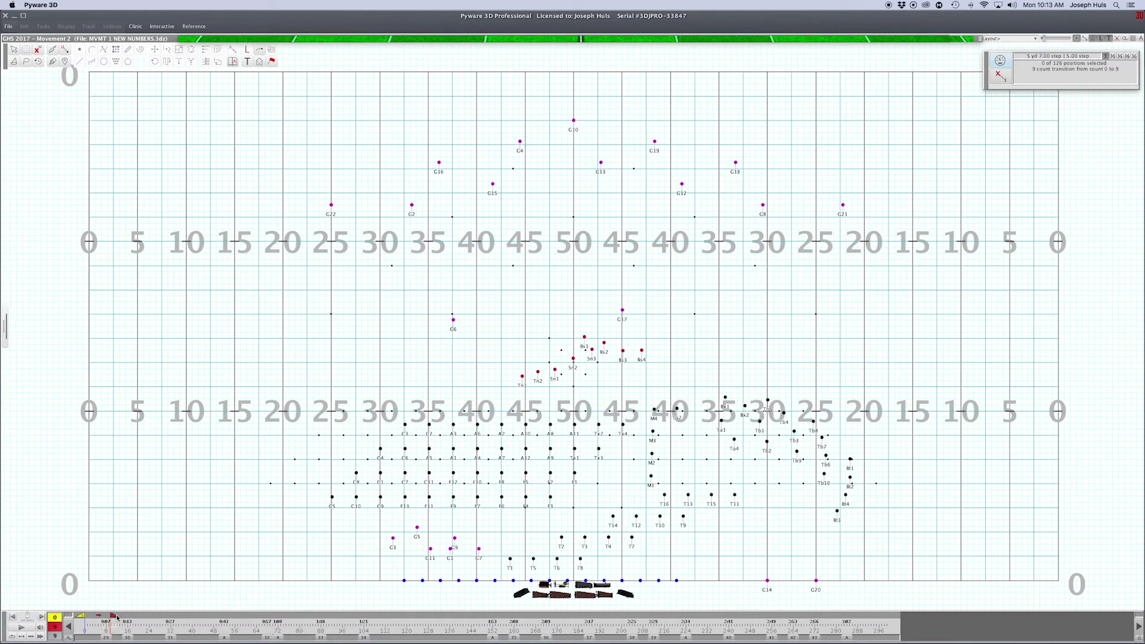
click(127, 617)
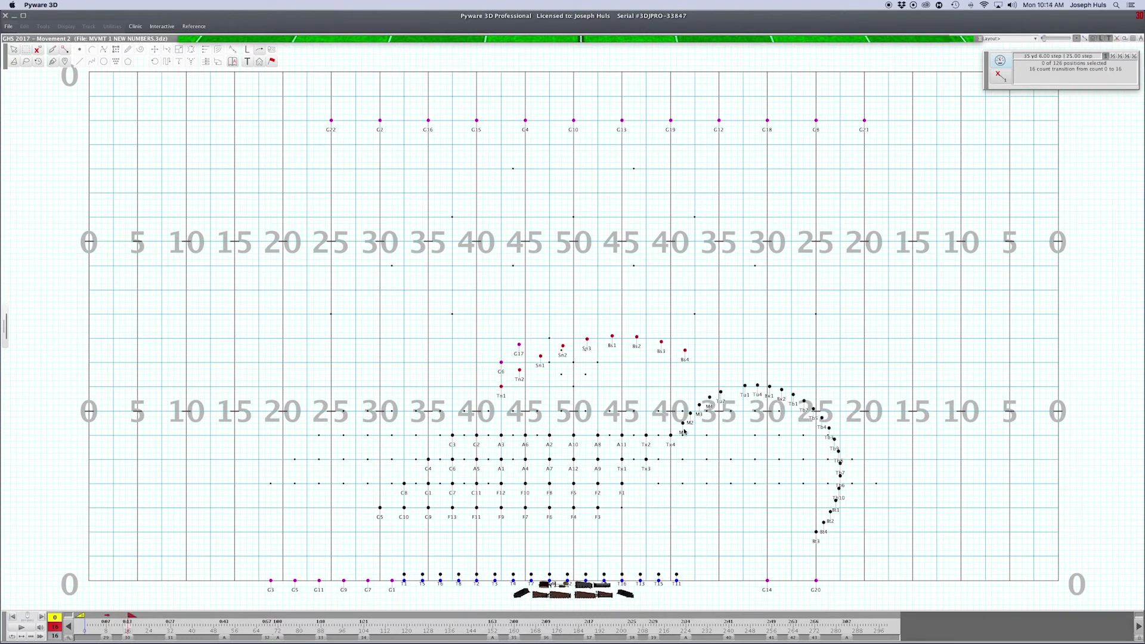
click(13, 50)
double_click(757, 384)
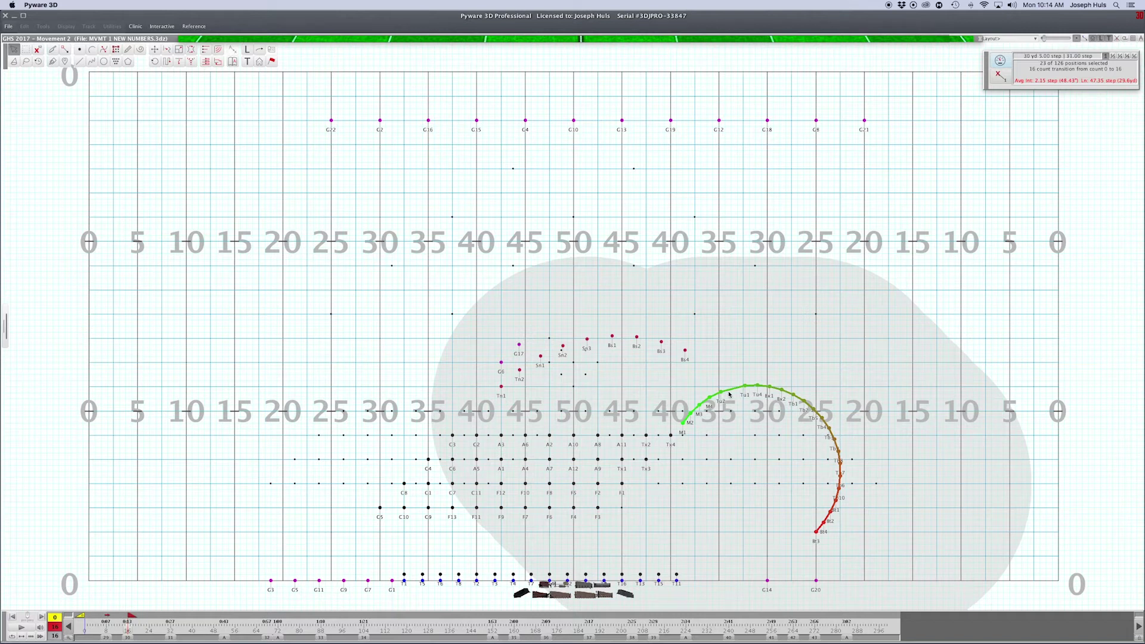
click(167, 50)
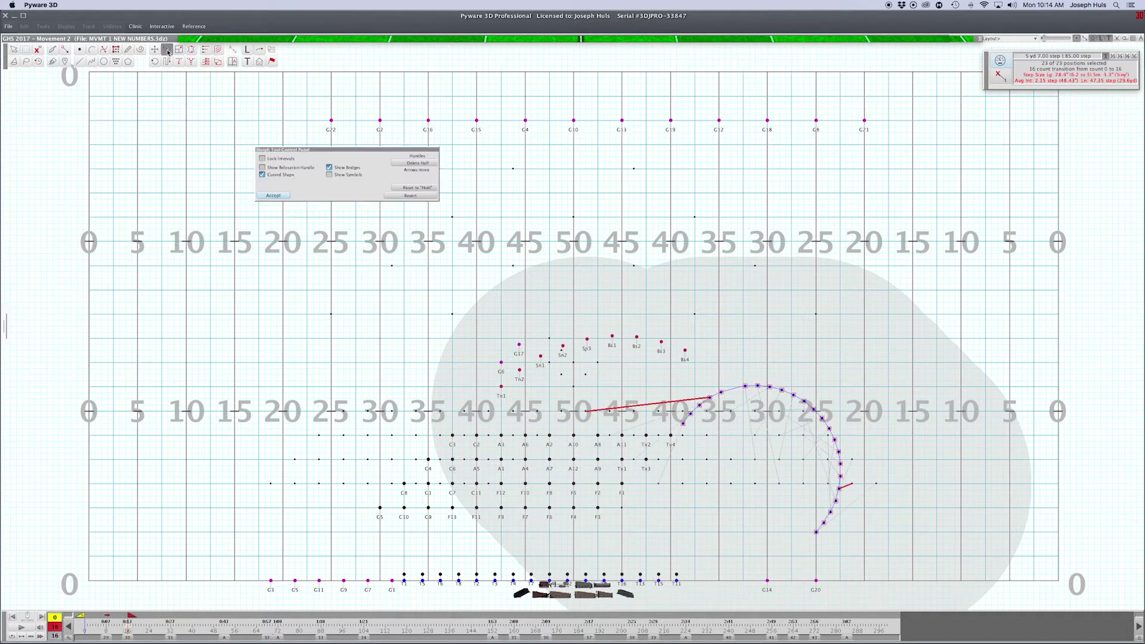
click(398, 165)
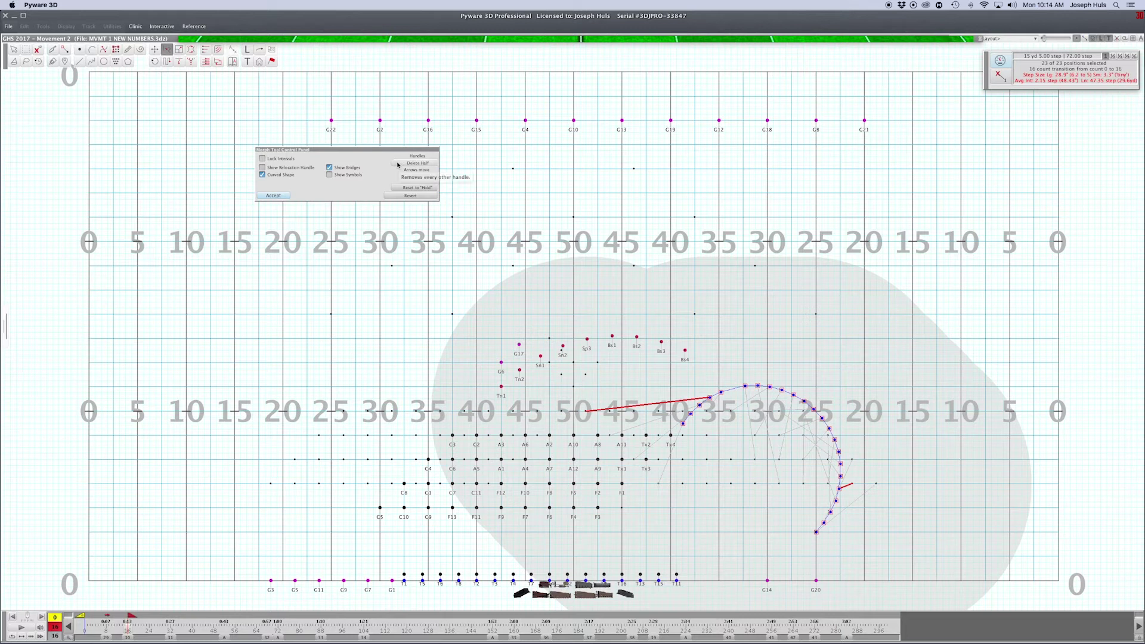
click(285, 195)
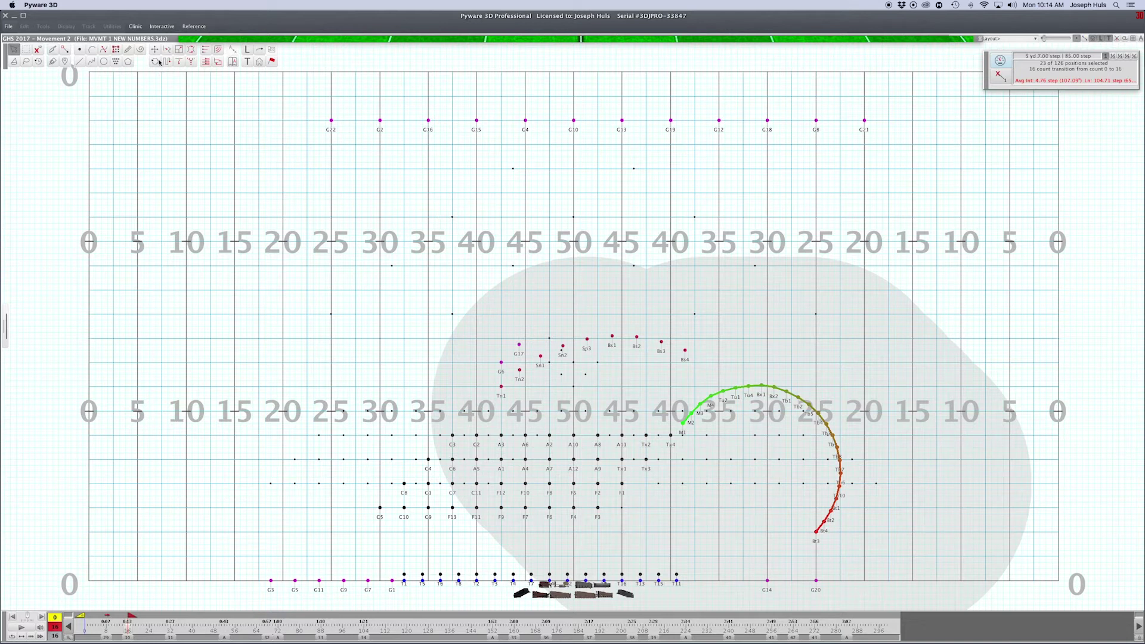
Even out the outer 19-performer curve at count 32 by deleting half of its reshape handles and accepting
click(171, 638)
click(851, 450)
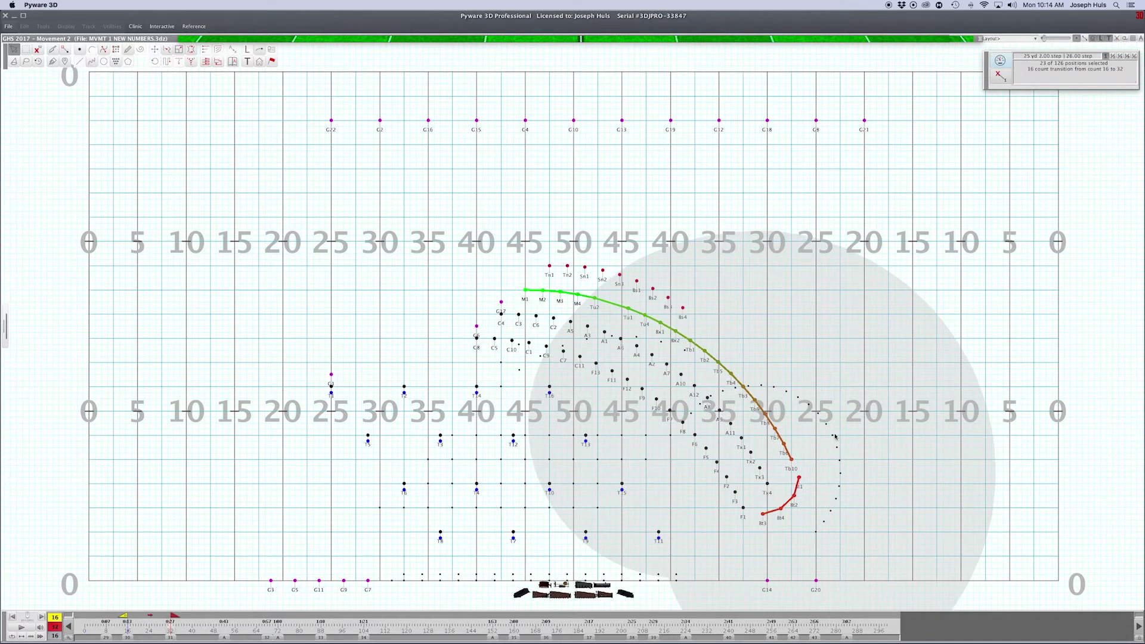
double_click(645, 316)
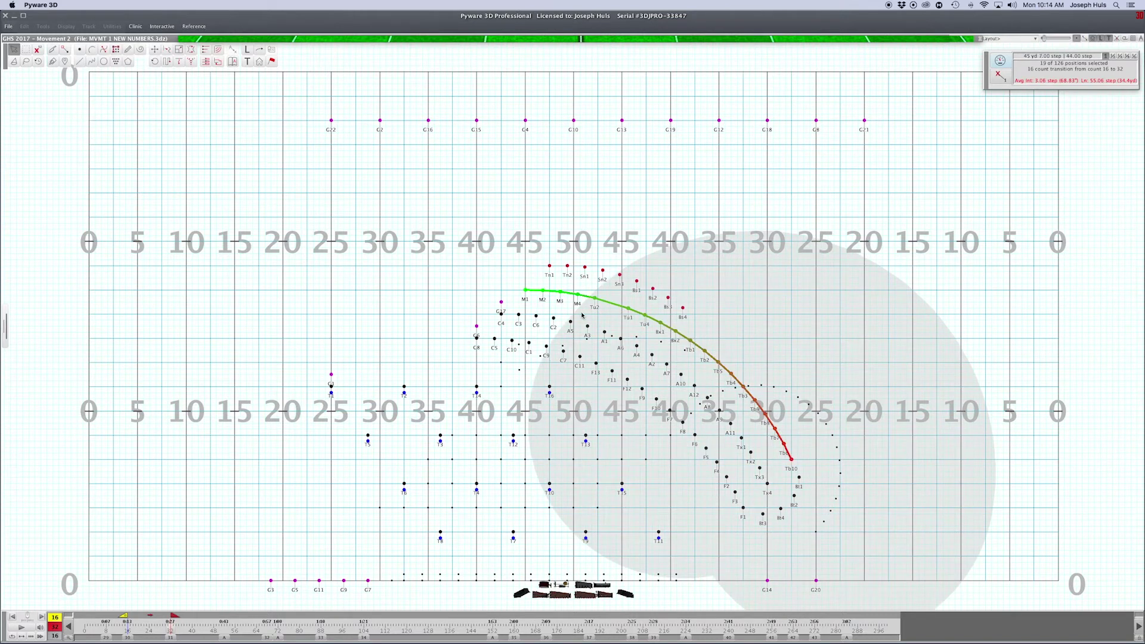
click(168, 51)
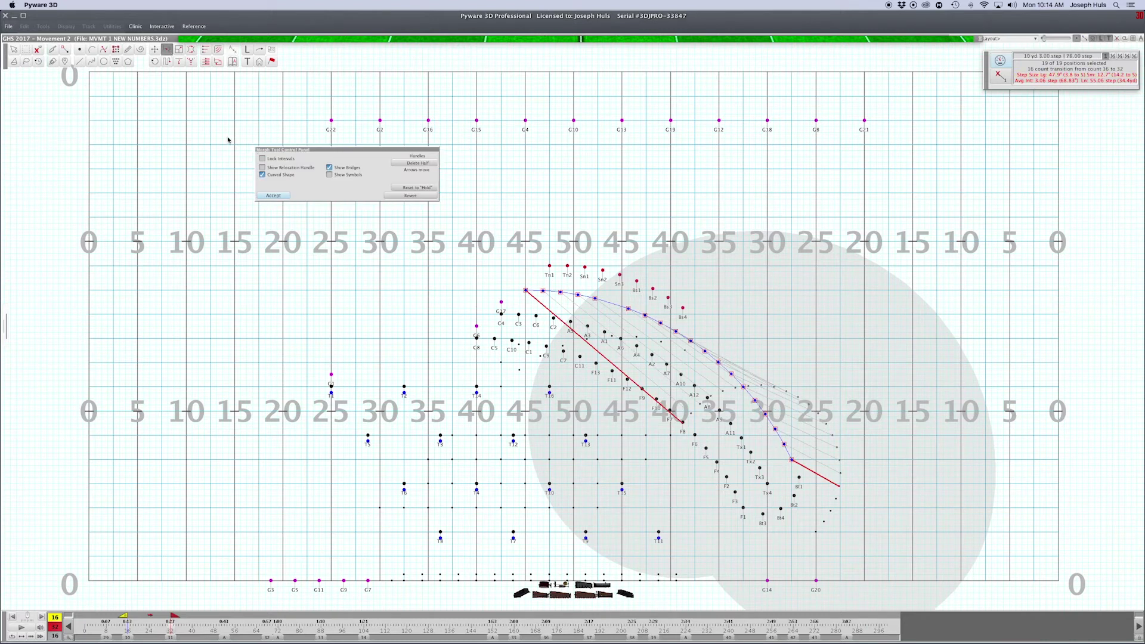
click(406, 164)
click(275, 197)
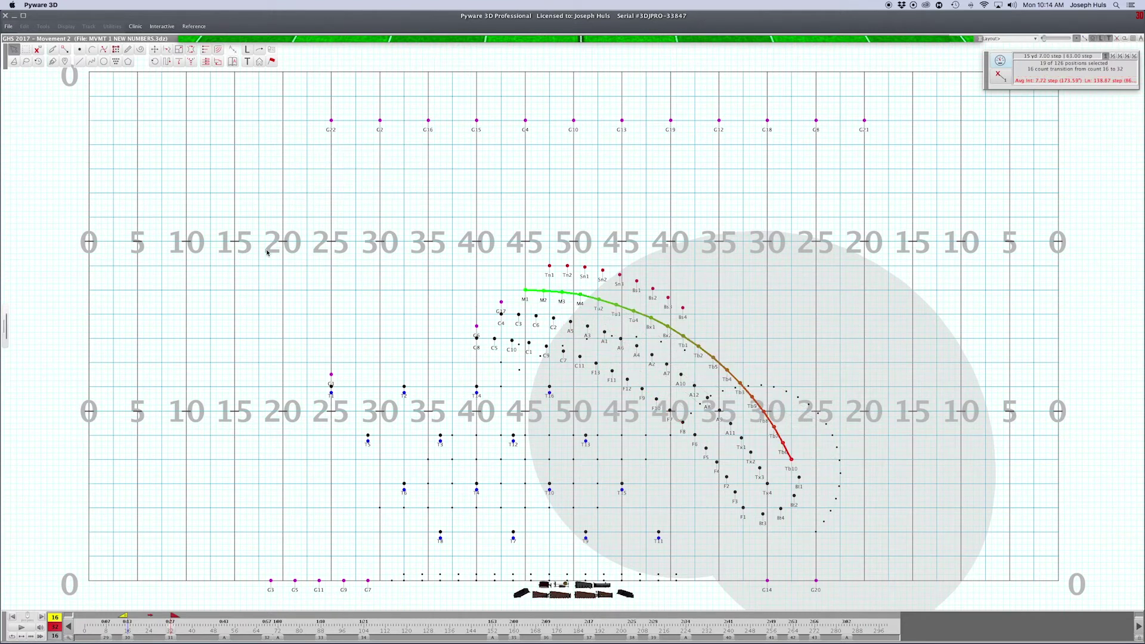
click(290, 543)
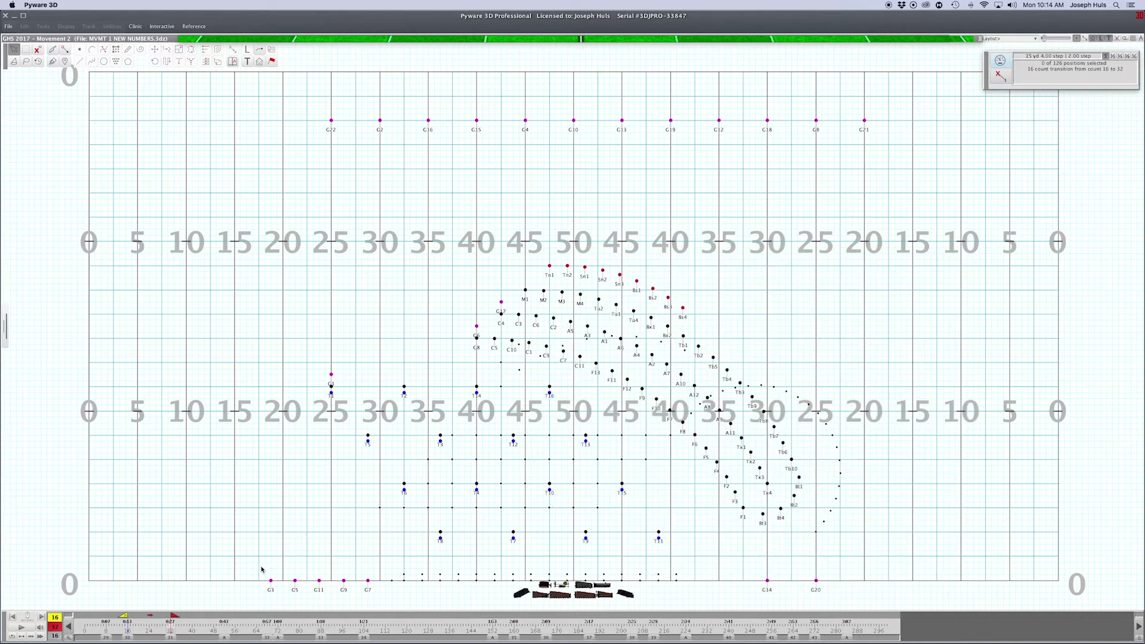
Respace the 23-performer outer arc at count 68 by deleting half of its reshape handles and slightly shifting one near its upper end
click(224, 637)
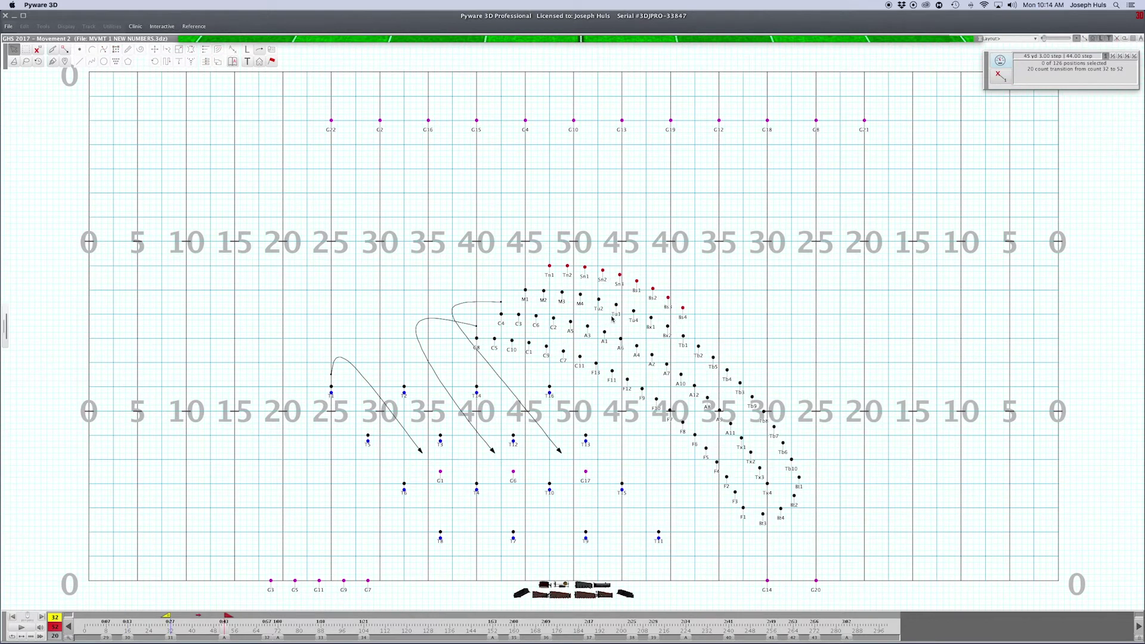
key(Page_Down)
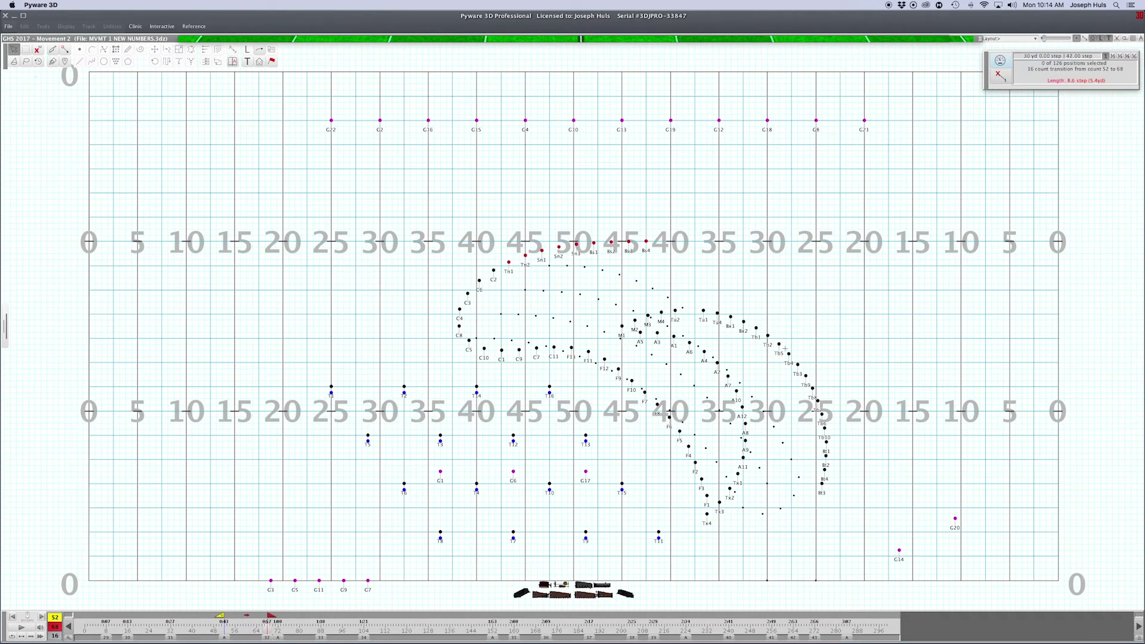
click(768, 333)
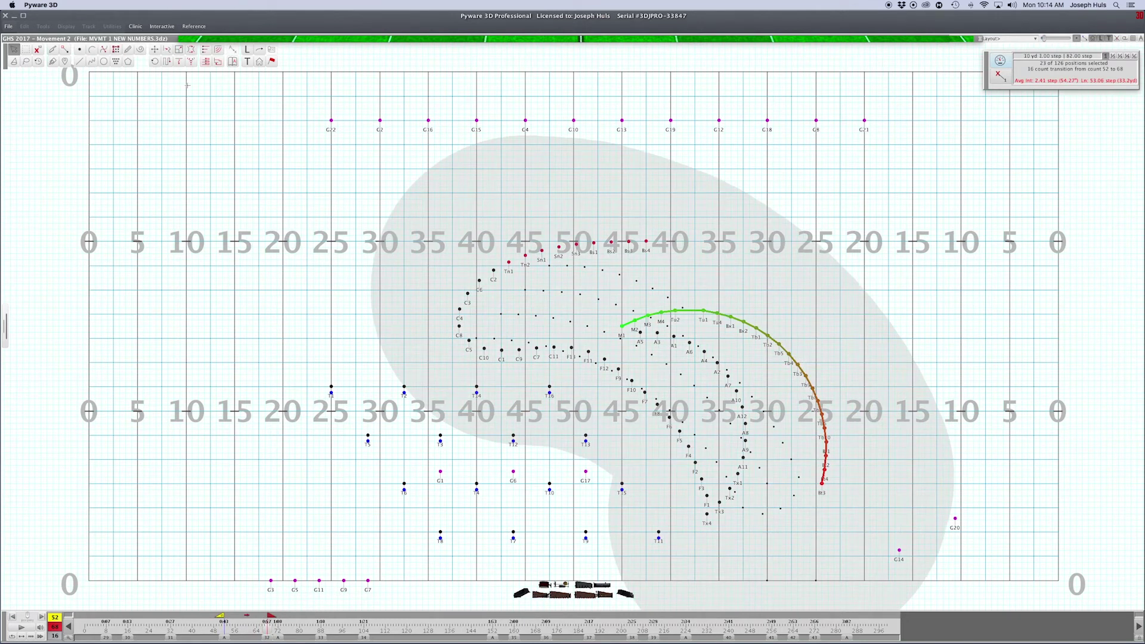
click(167, 49)
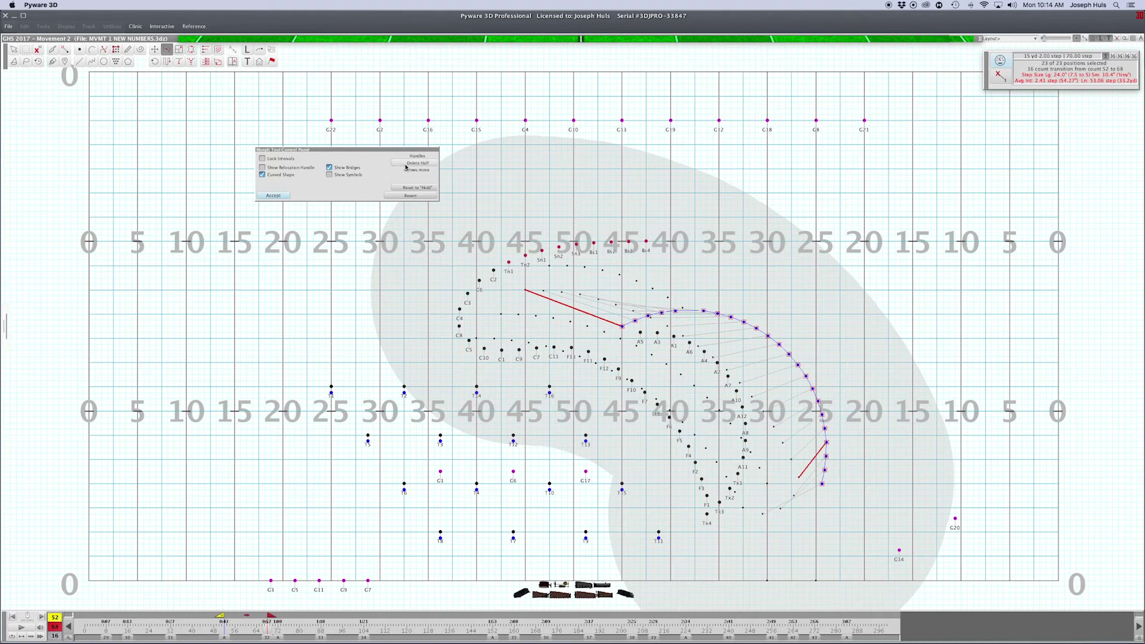
click(405, 167)
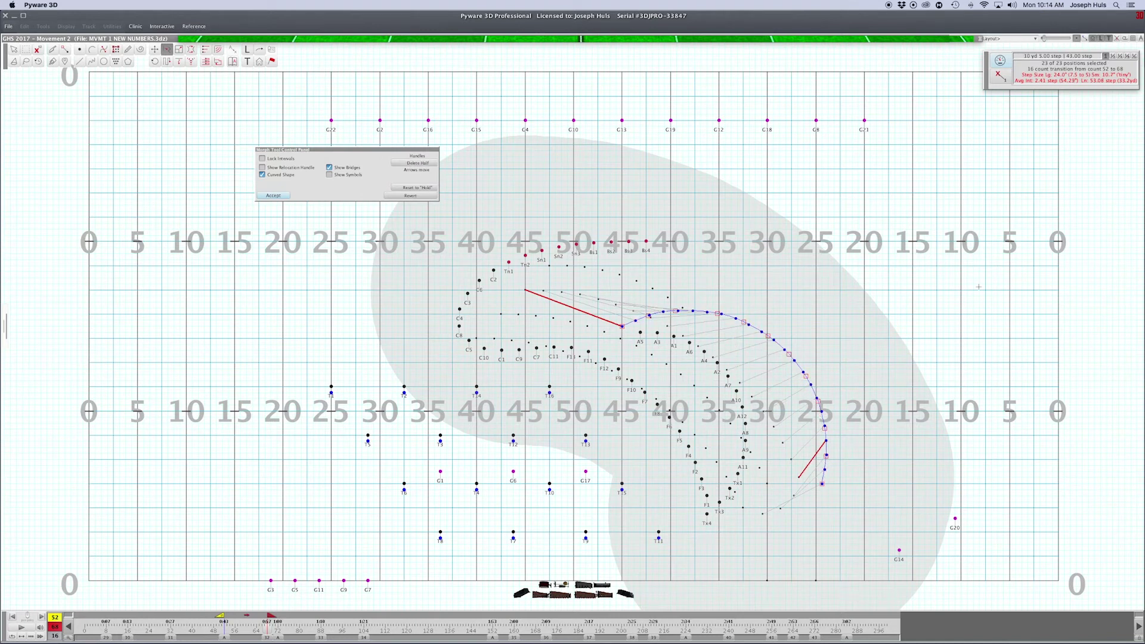
click(1126, 56)
drag(717, 313, 712, 312)
click(273, 195)
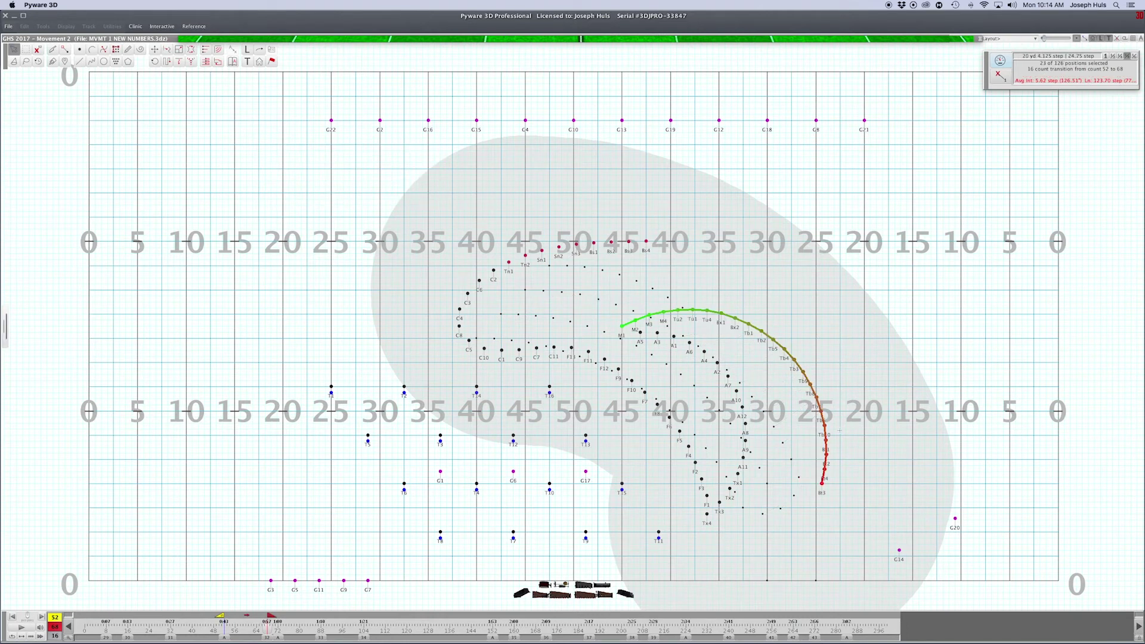
Delete the 23-performer outer arc's transition from count 68 to 72 so those performers hold their positions
click(281, 637)
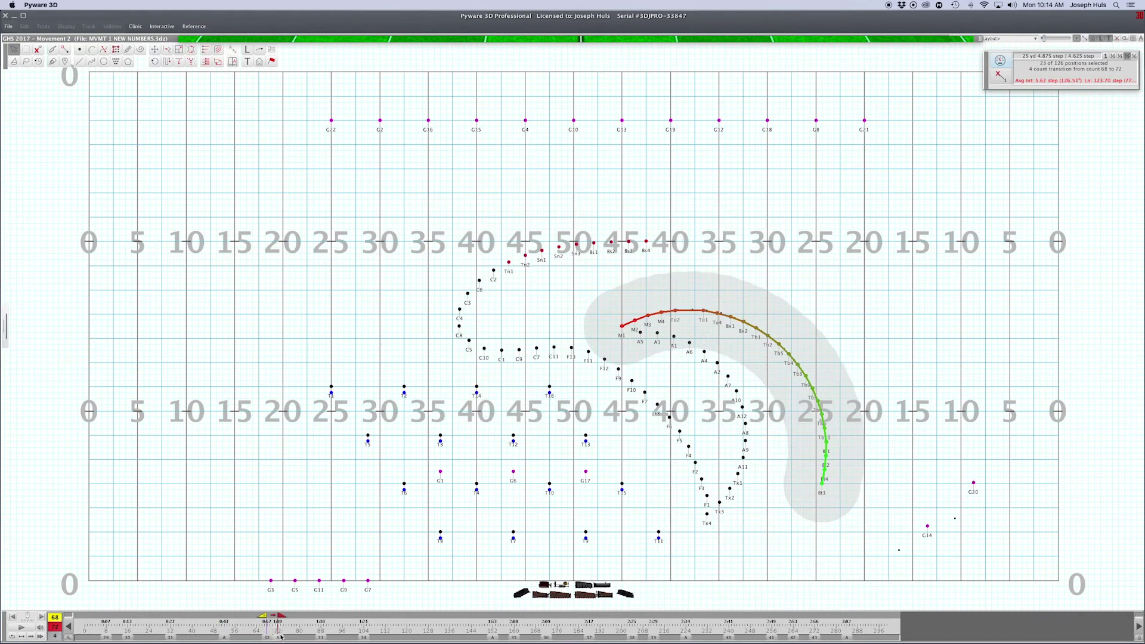
click(24, 26)
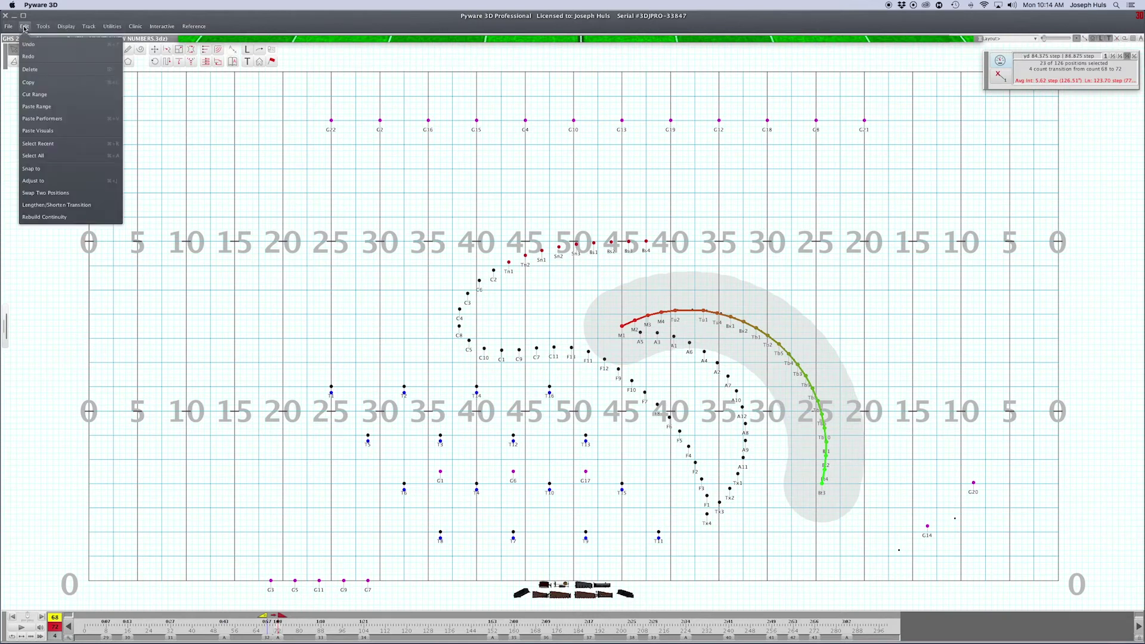
click(33, 70)
click(501, 360)
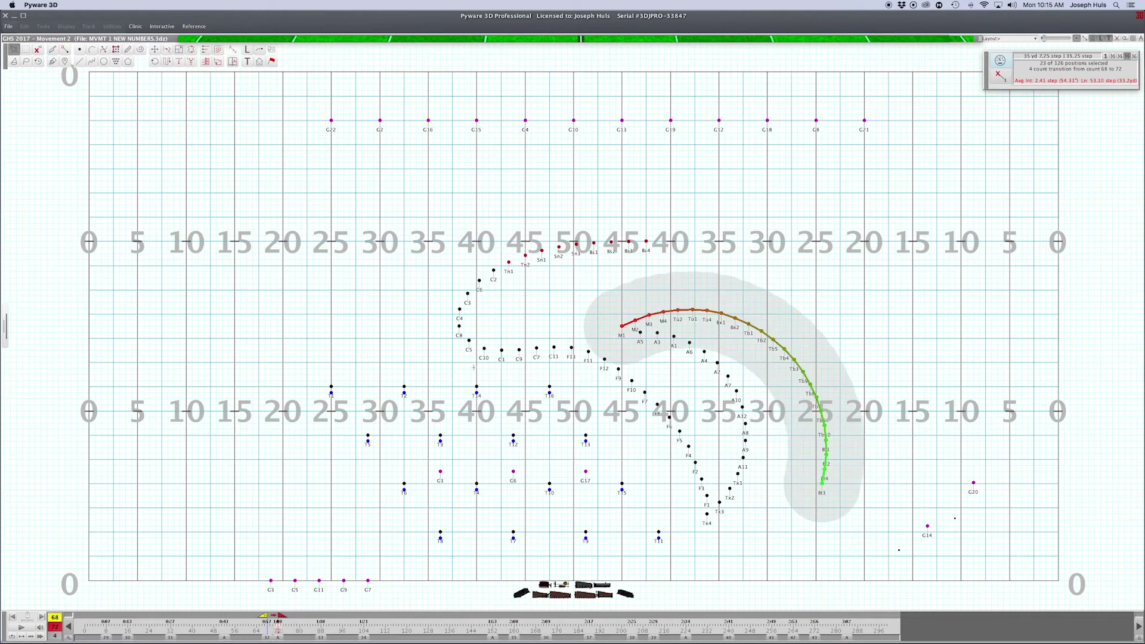
Close the gap in the long 60-performer curve at count 88 by deleting half of its reshape handles and accepting
click(319, 634)
click(728, 361)
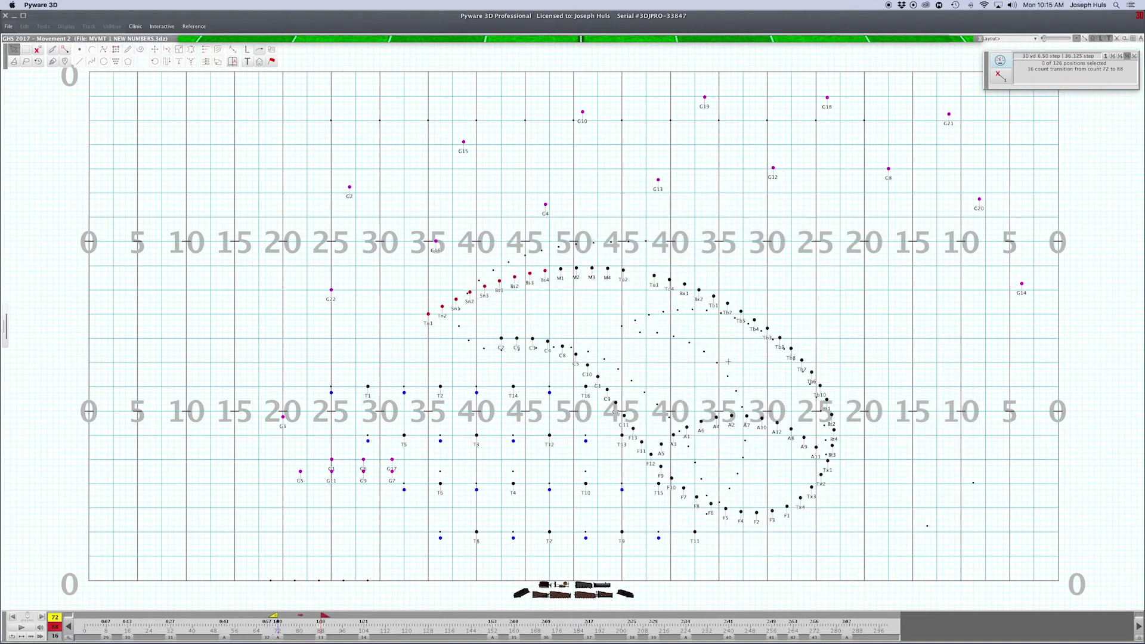
double_click(715, 297)
drag(715, 296, 736, 317)
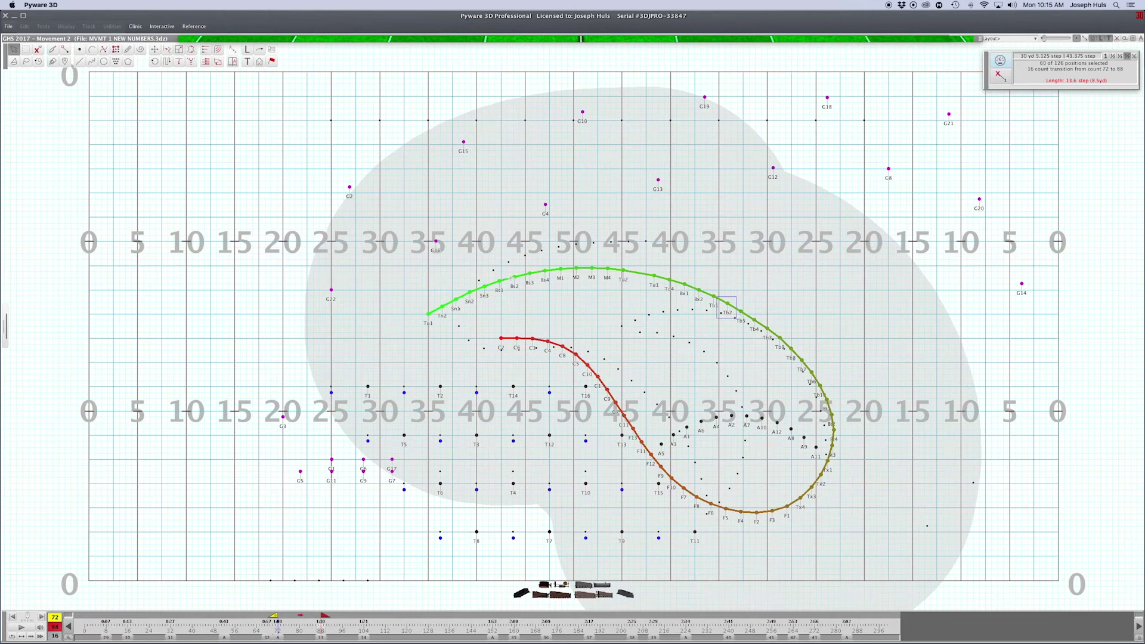
click(166, 50)
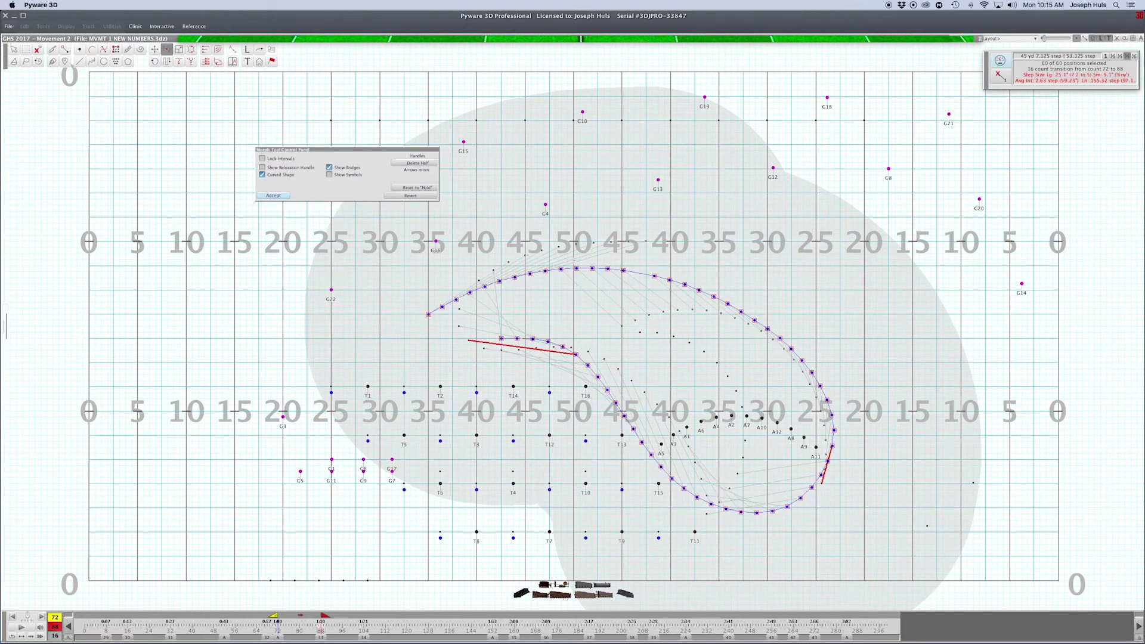
click(418, 163)
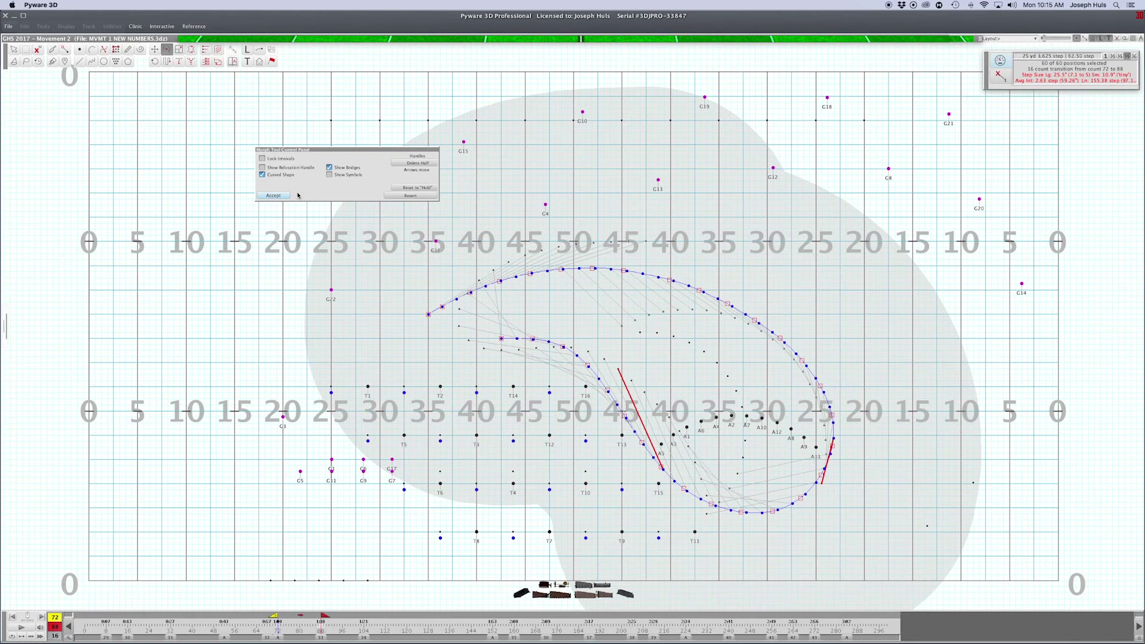
click(274, 195)
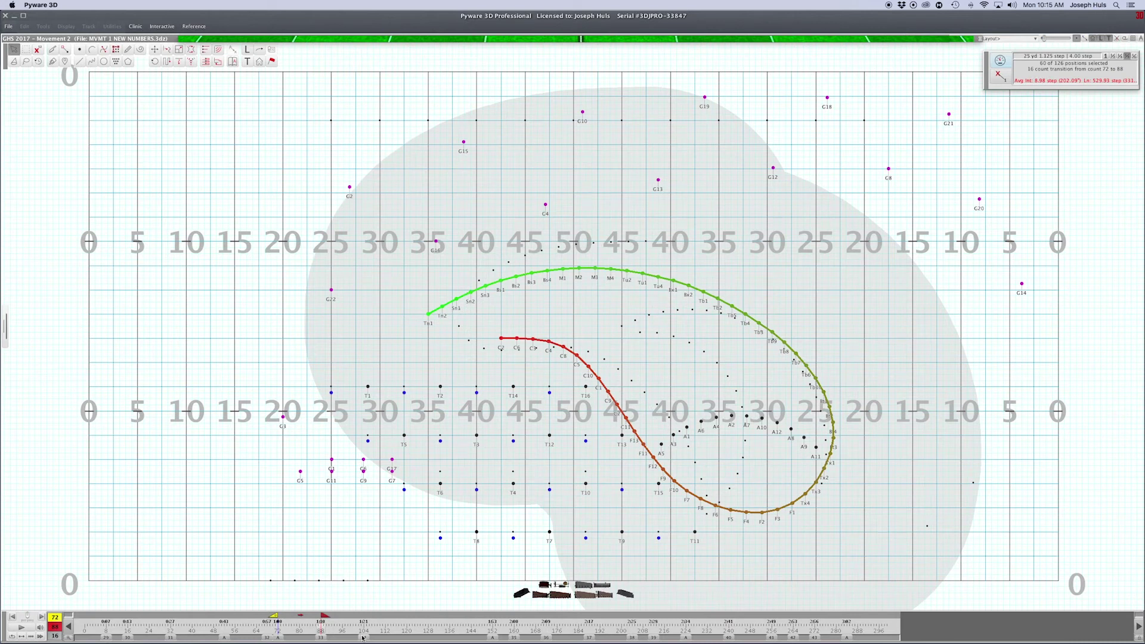
Even out the 32-performer outer arc at count 104 by deleting half of its reshape handles, accepting and deselecting
key(Page_Down)
click(460, 296)
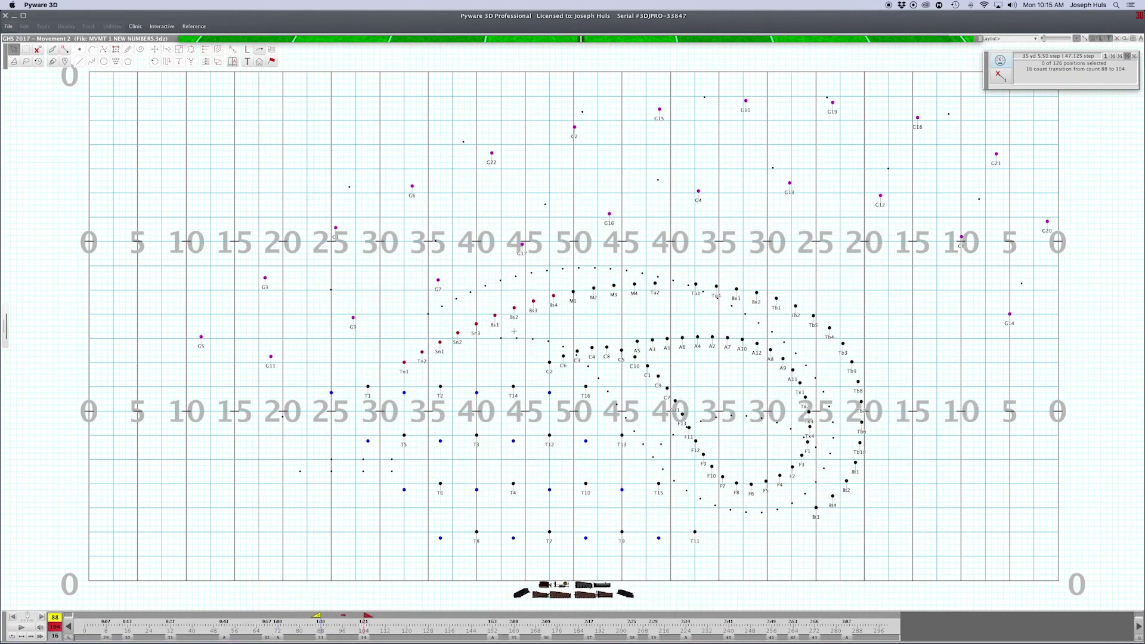
double_click(494, 316)
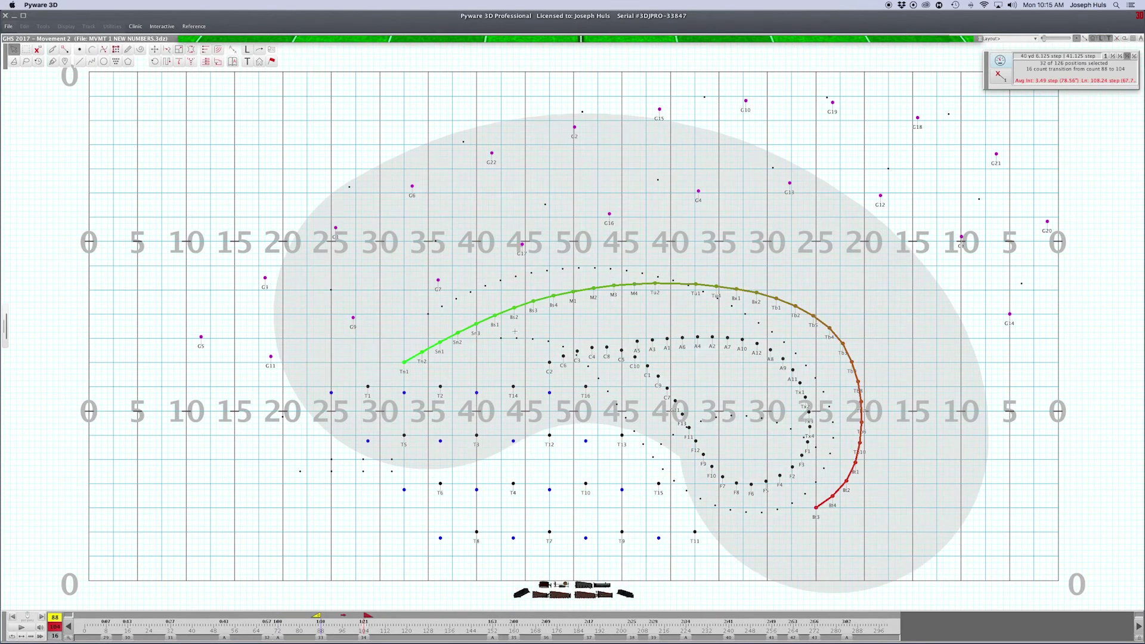
click(167, 50)
drag(695, 285, 693, 283)
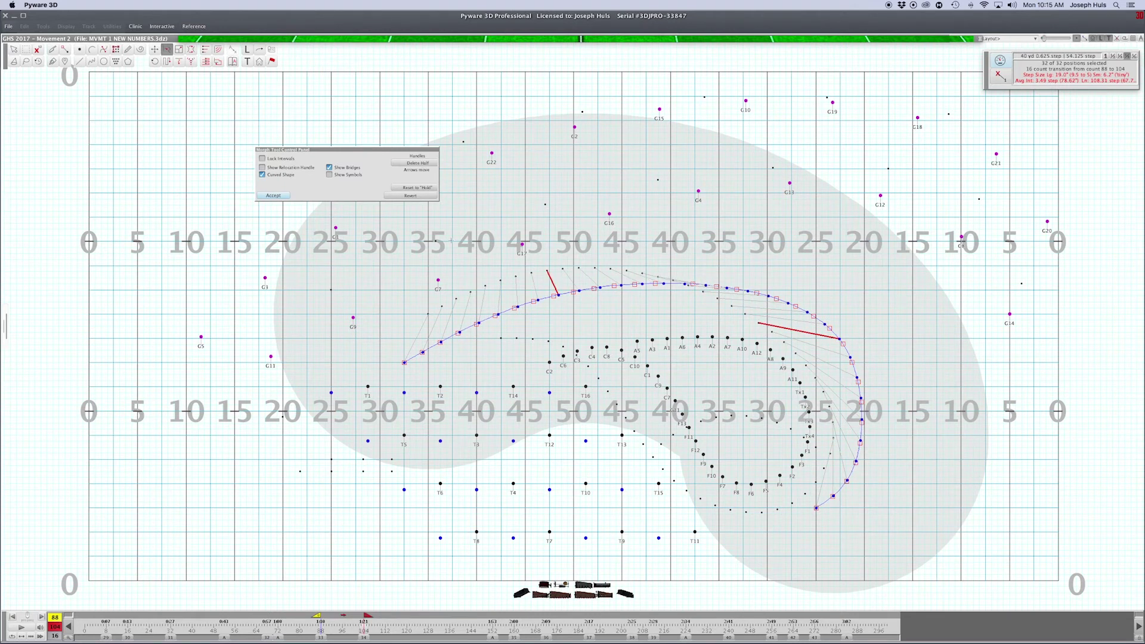
click(274, 196)
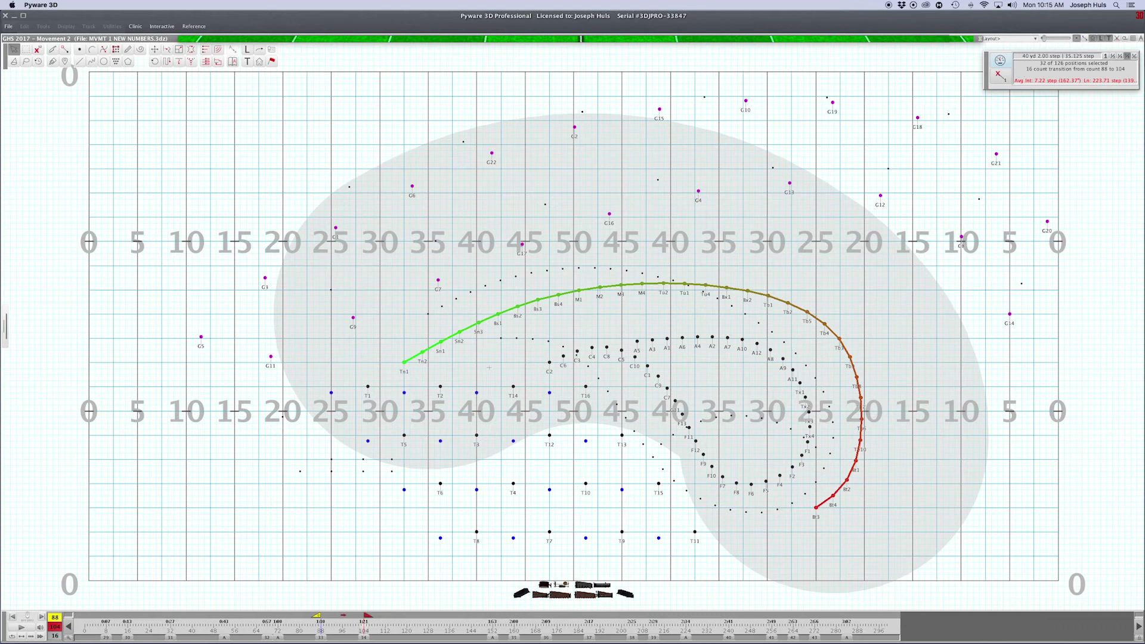
click(486, 353)
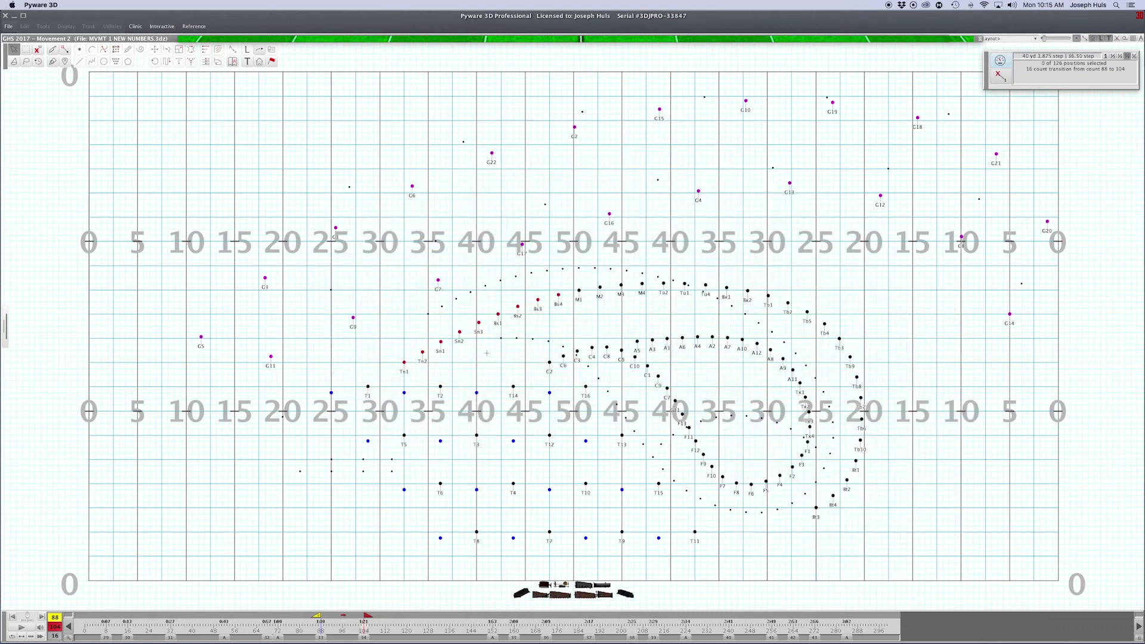
Delete the 32-performer outer arc's transition from count 104 to 152 so it resets to a hold
click(492, 636)
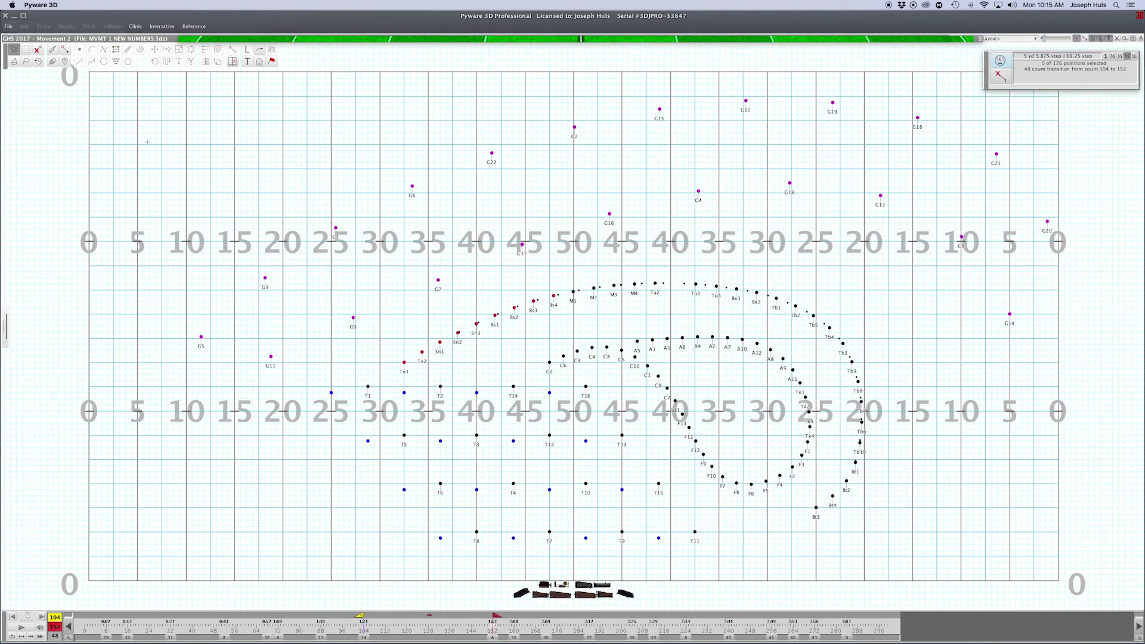
click(15, 50)
click(24, 26)
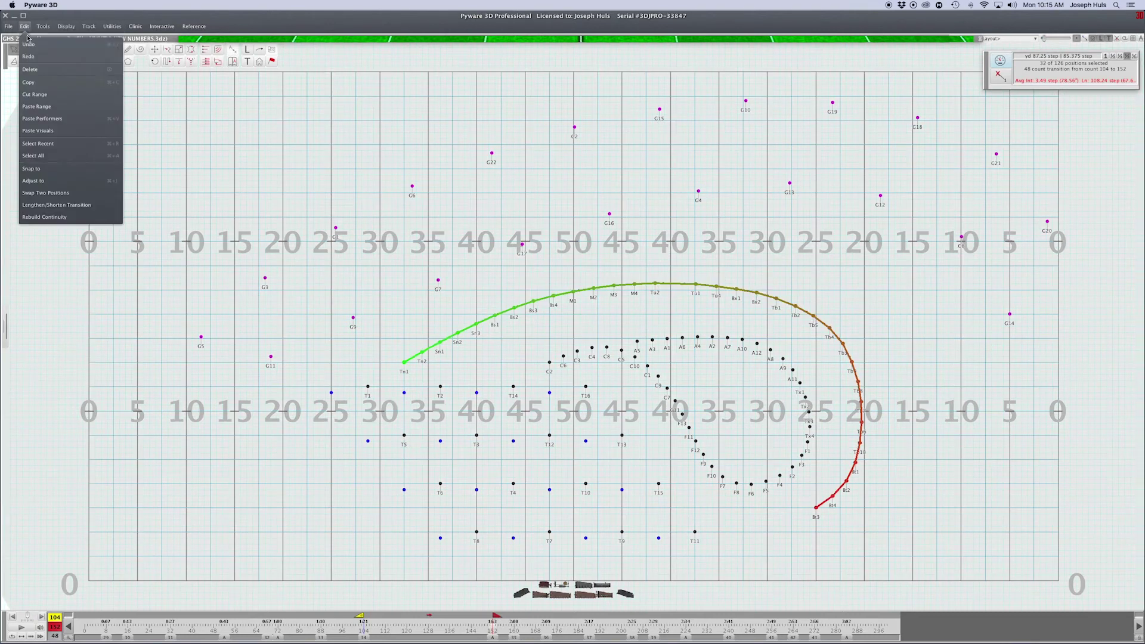
click(34, 70)
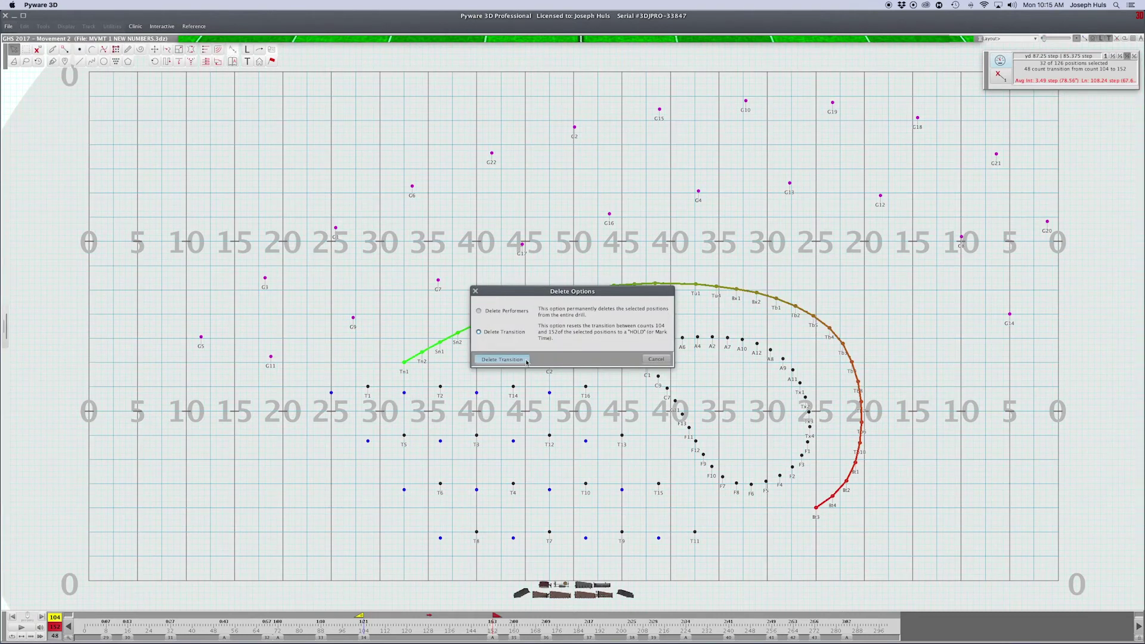
click(502, 359)
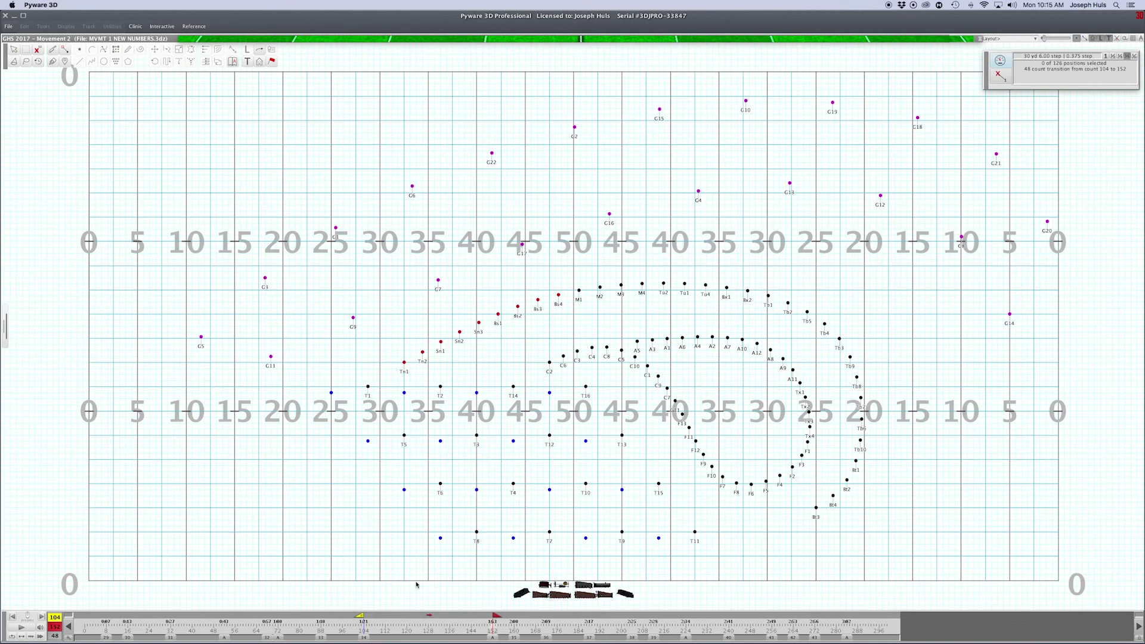
Respace the looping 63-performer form at count 160 by deleting half of its reshape handles and accepting
click(517, 639)
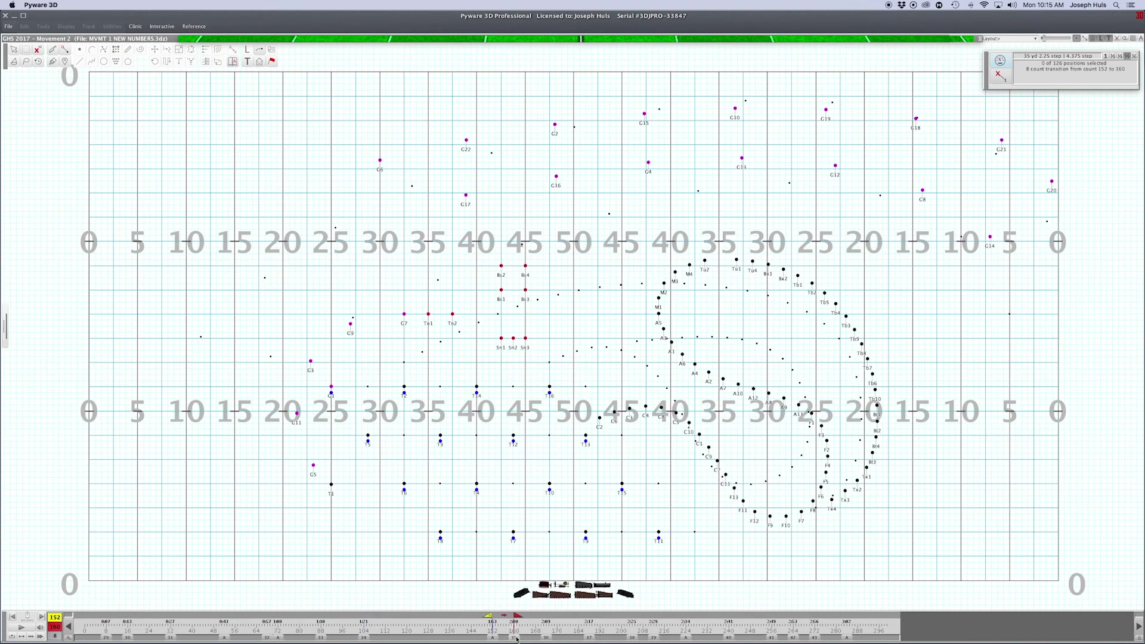
click(720, 289)
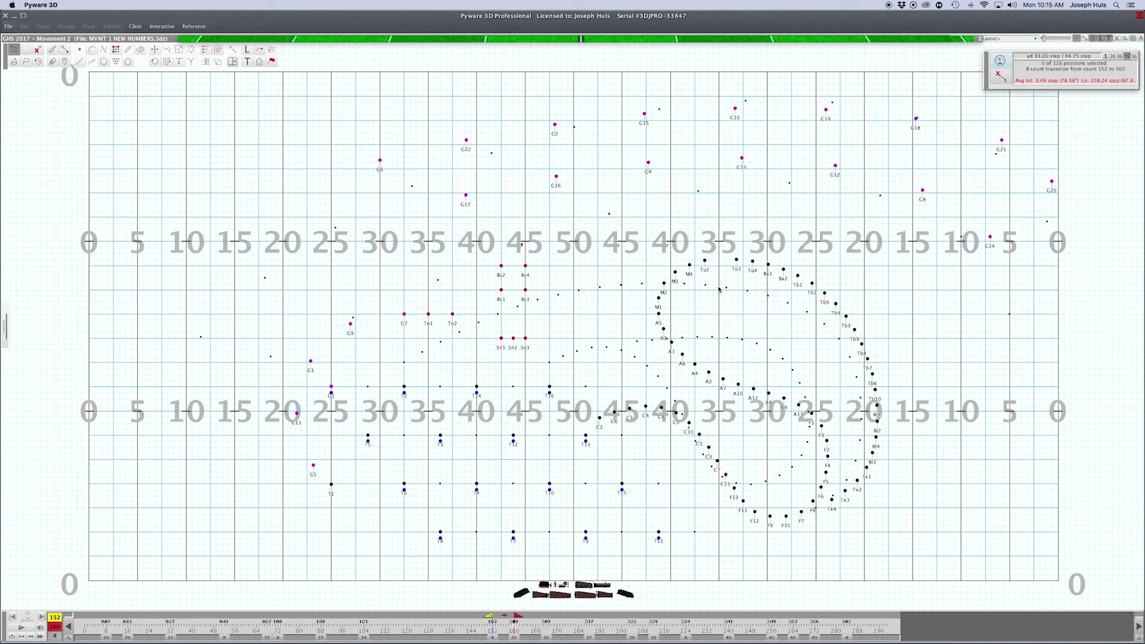
click(765, 291)
click(168, 51)
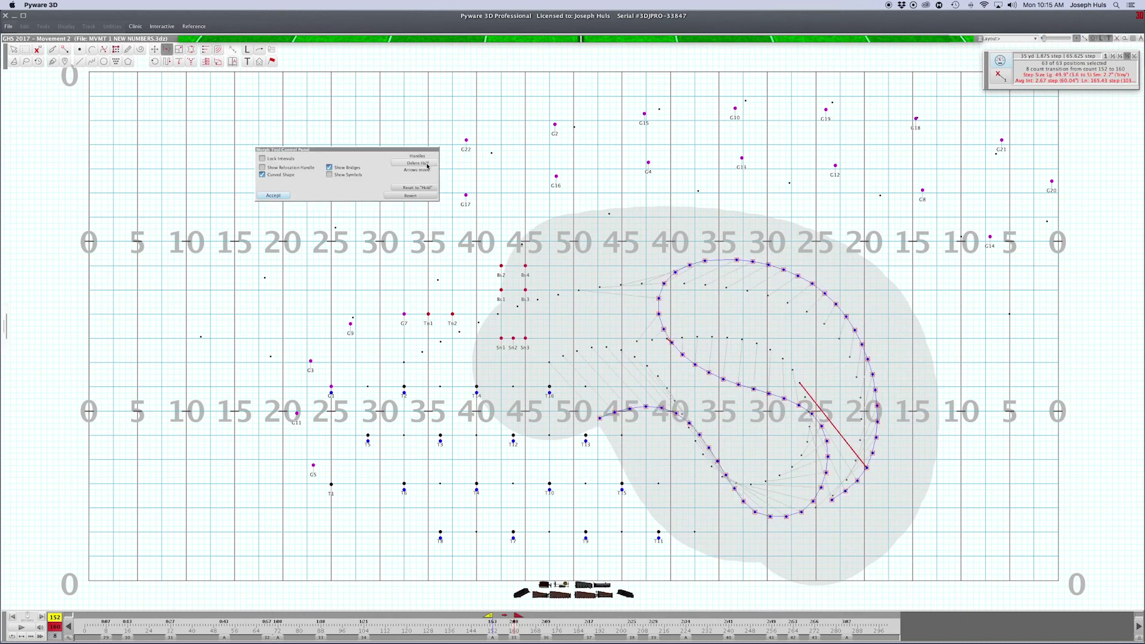
key(Return)
Even out the 27-performer upper arc at count 188 by reshaping it and accepting
key(Right)
key(Page_Down)
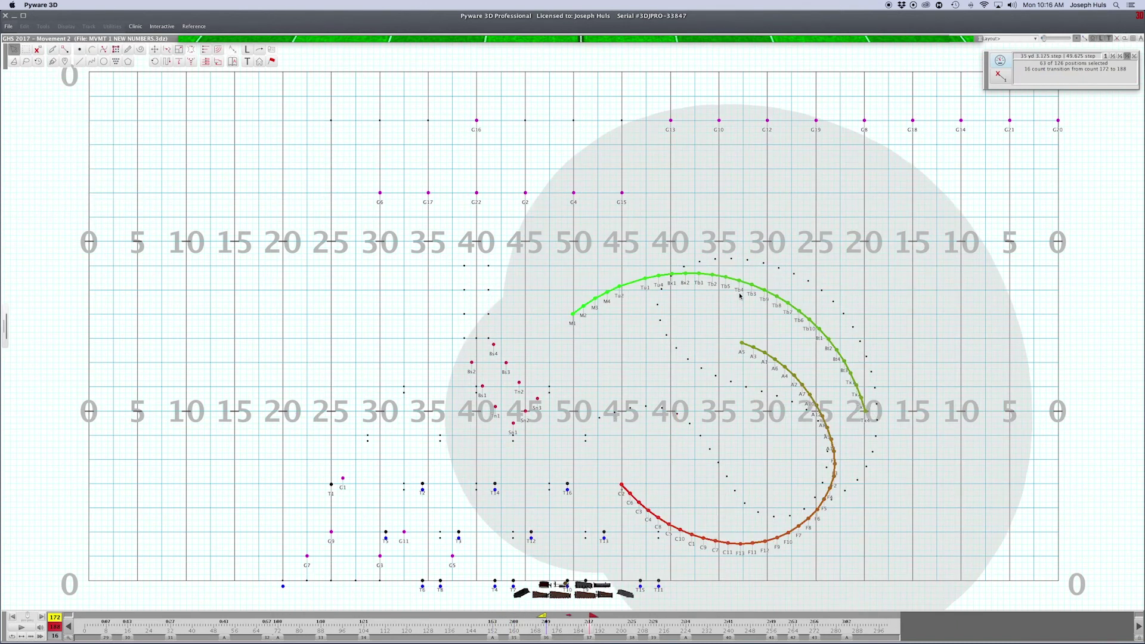
click(739, 295)
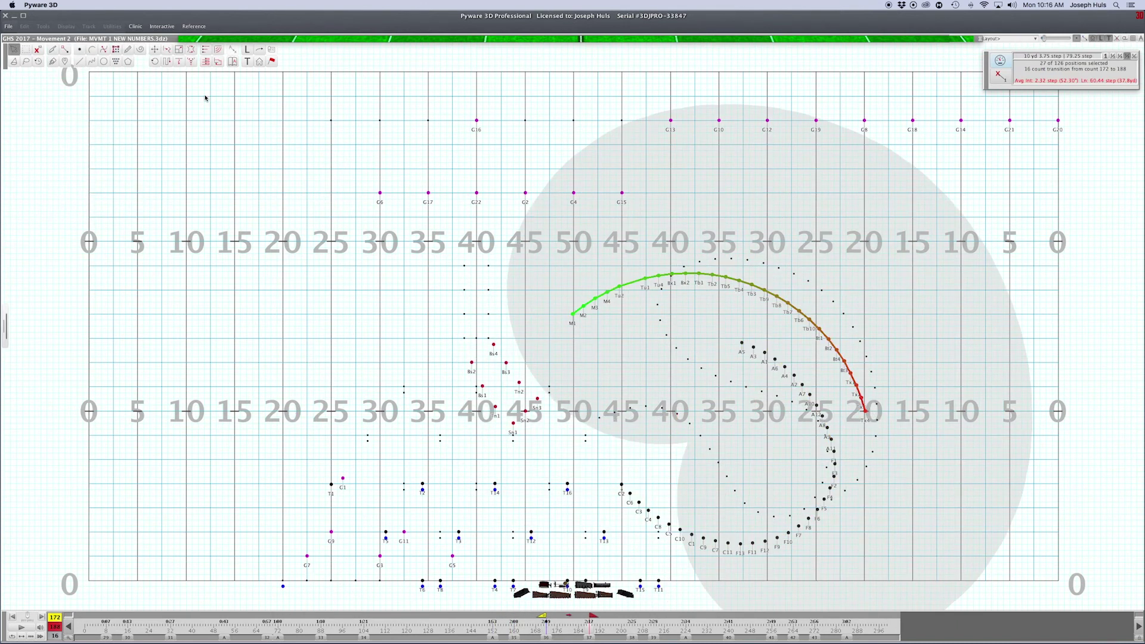
click(167, 51)
key(Return)
Respace the 27-performer wave-shaped curve at count 204 into one evenly spaced line by reshaping it
key(Right)
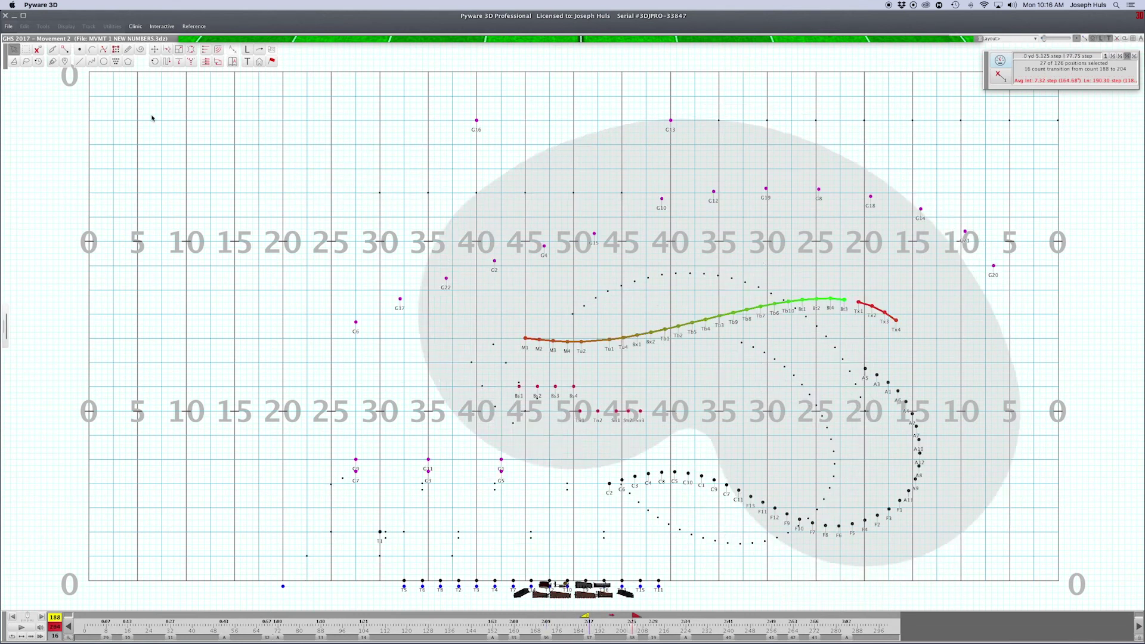
click(168, 50)
click(274, 195)
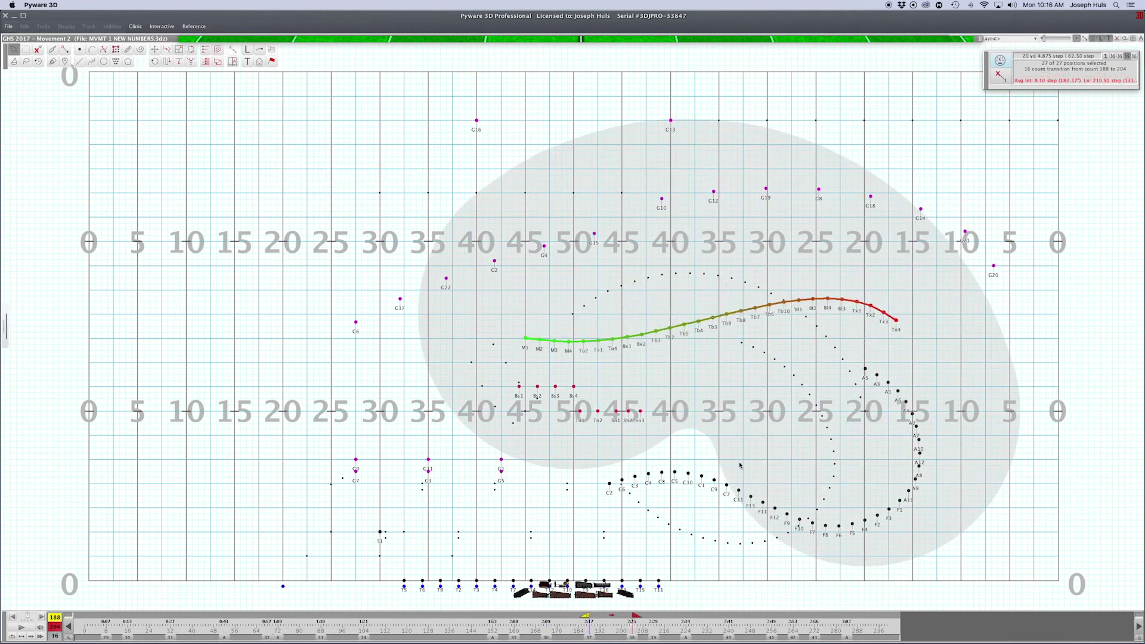
Select the 63-performer form at count 212, glue its separate segments into one line, and even out its spacing by reshaping
key(Page_Down)
drag(818, 329, 913, 374)
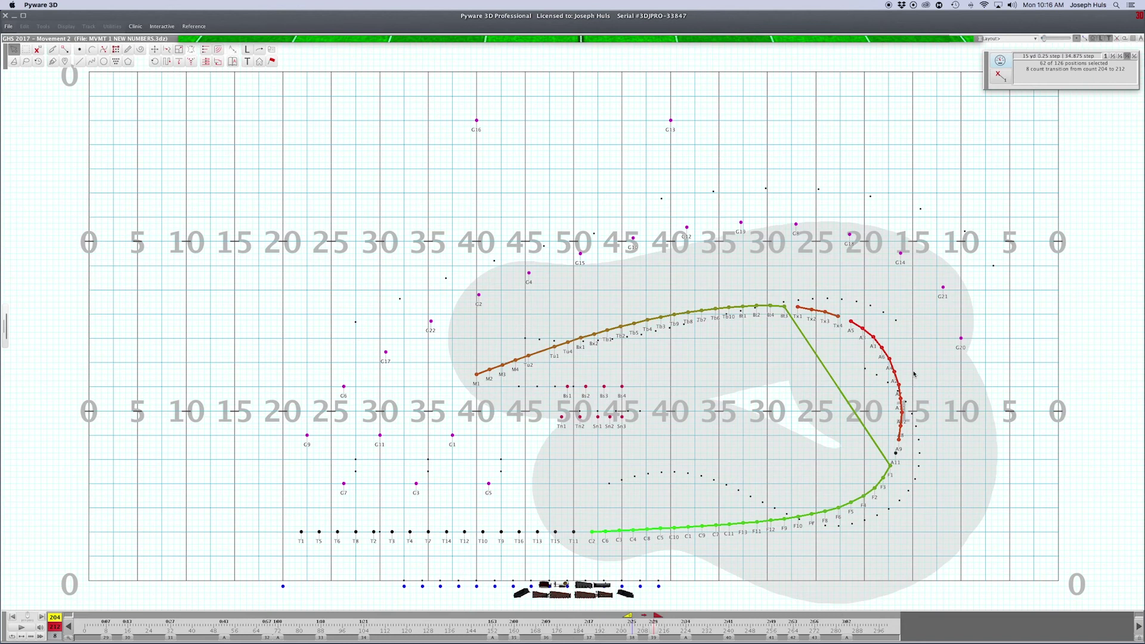
double_click(890, 466)
click(888, 463)
click(895, 453)
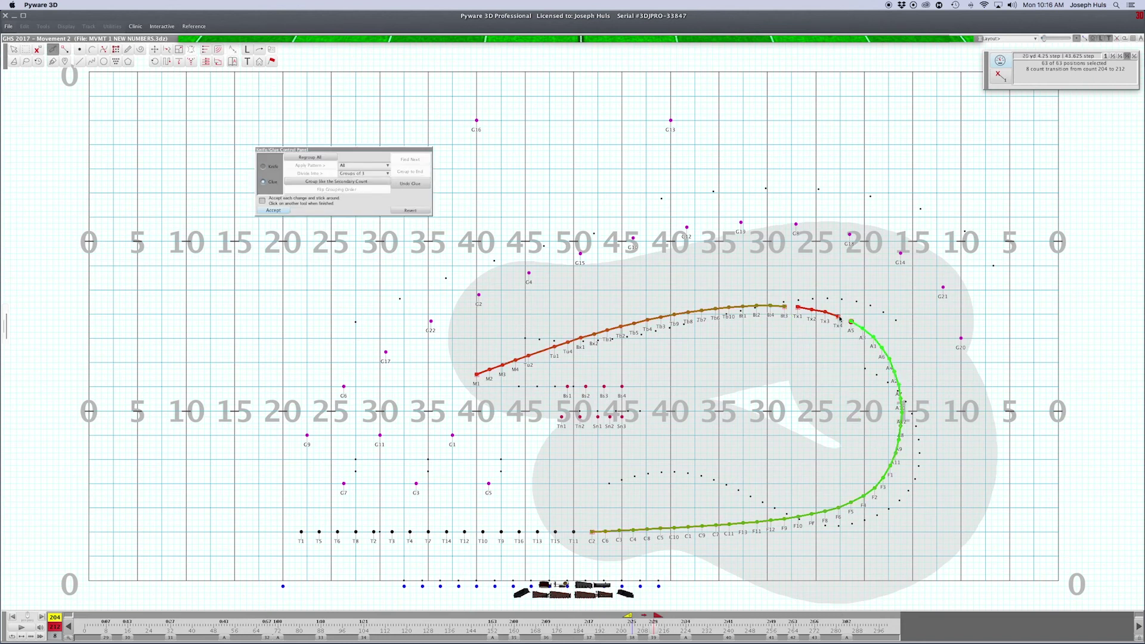
click(838, 316)
click(273, 209)
click(168, 50)
click(273, 195)
Close the gap in the 19-performer upper curve at count 240 by reshaping it and accepting
key(Page_Down)
key(Page_Down)
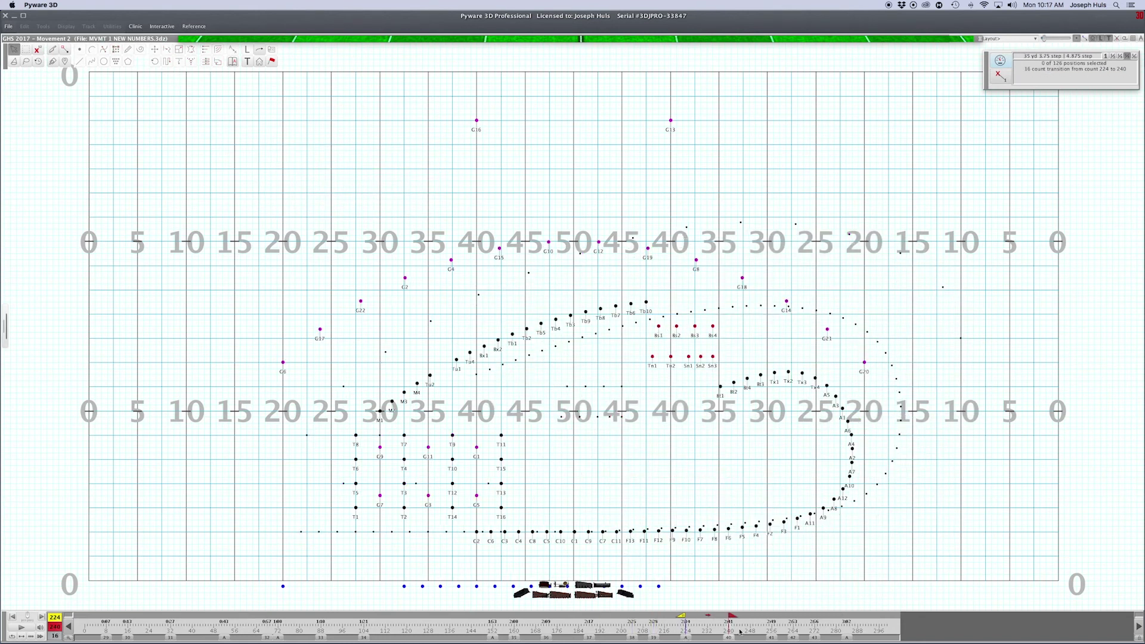
double_click(513, 334)
click(167, 50)
key(Return)
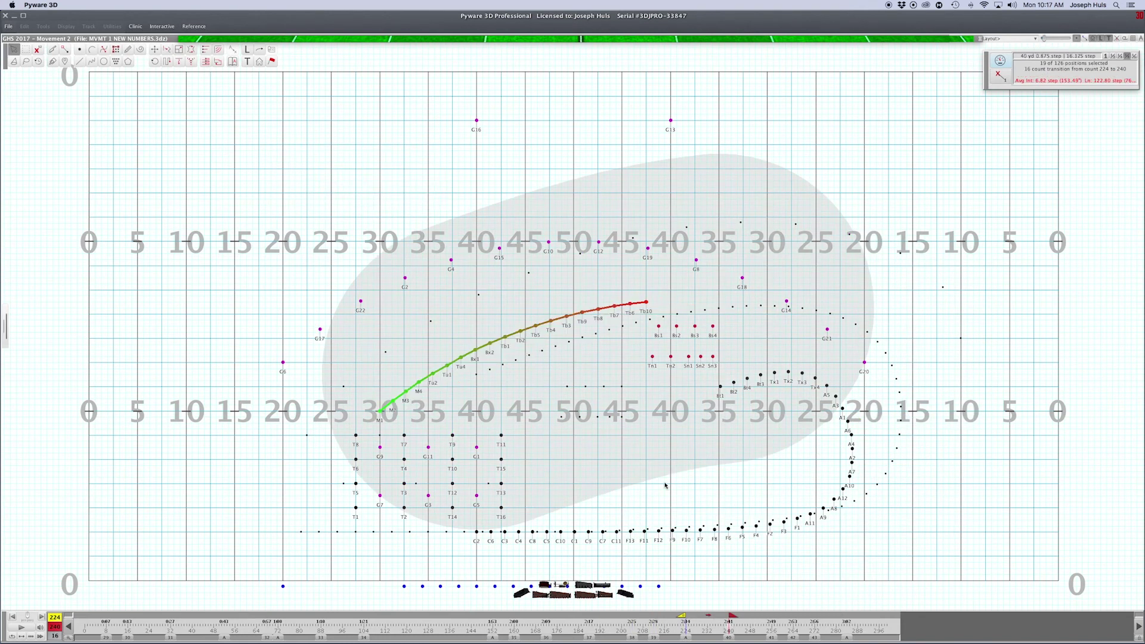
Examine the remaining forms from count 240 through the final set at count 284, and return to count 8
click(771, 637)
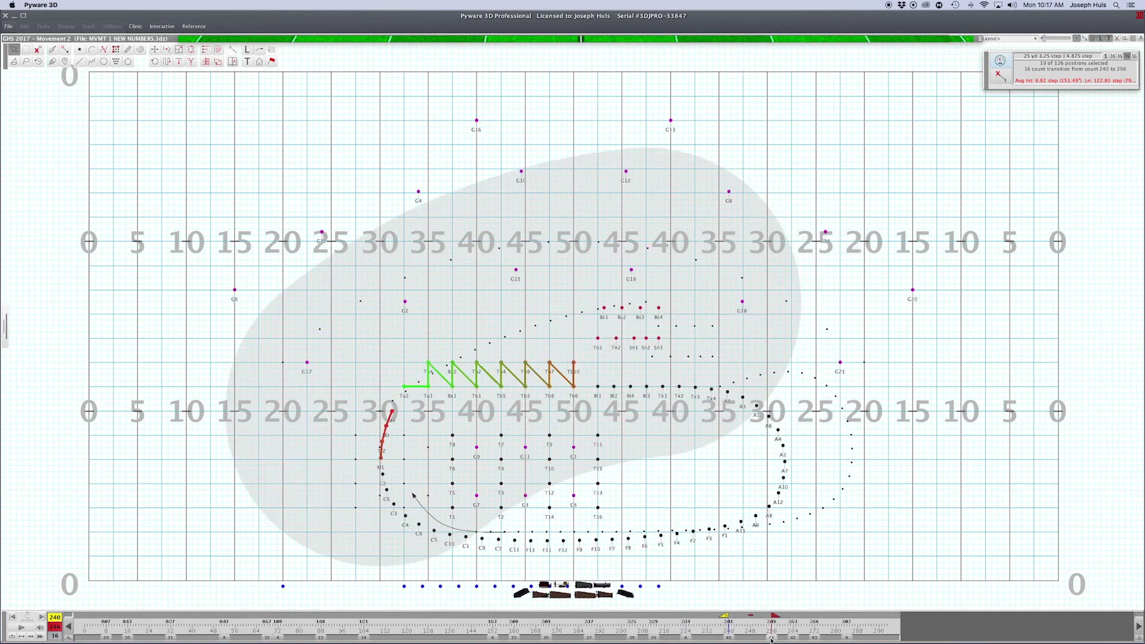
click(680, 474)
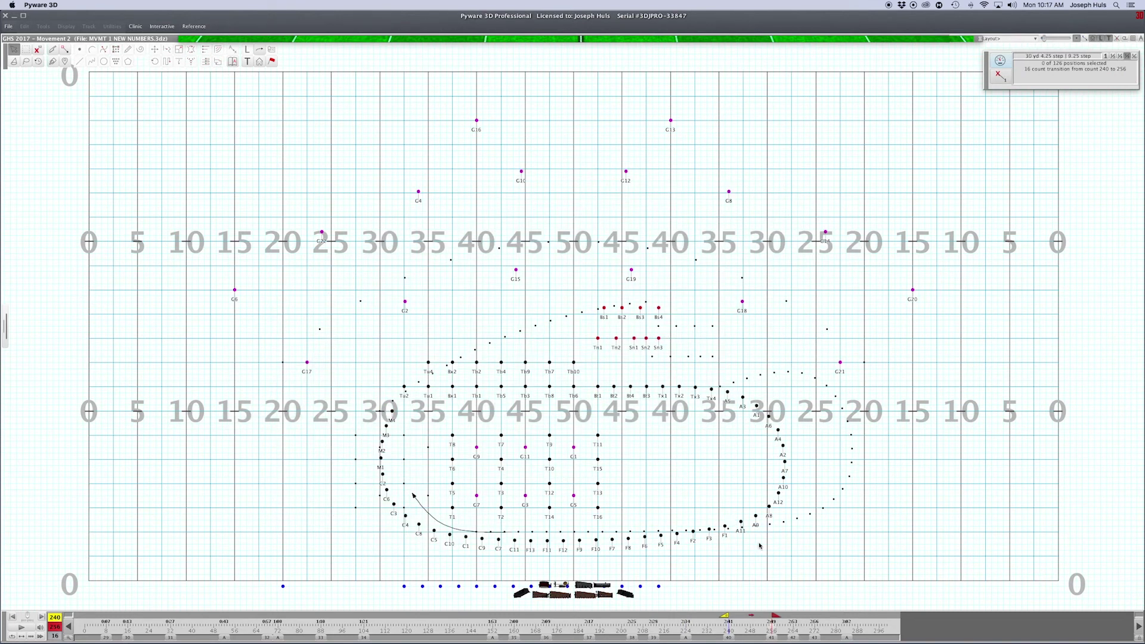
click(729, 636)
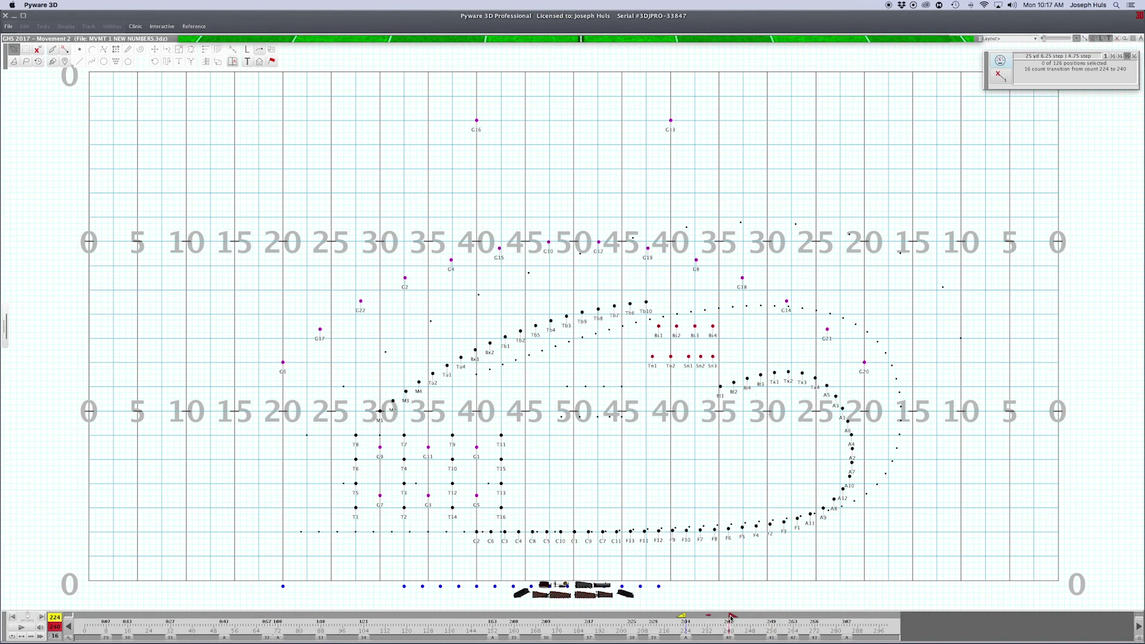
drag(732, 616, 785, 619)
click(792, 620)
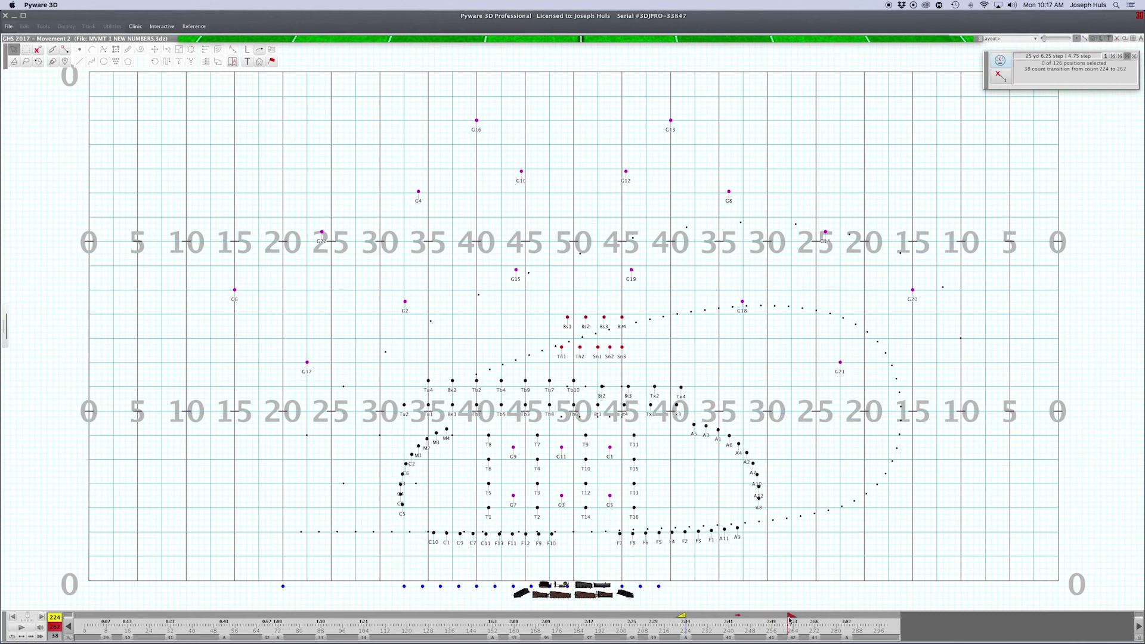
click(800, 620)
click(815, 621)
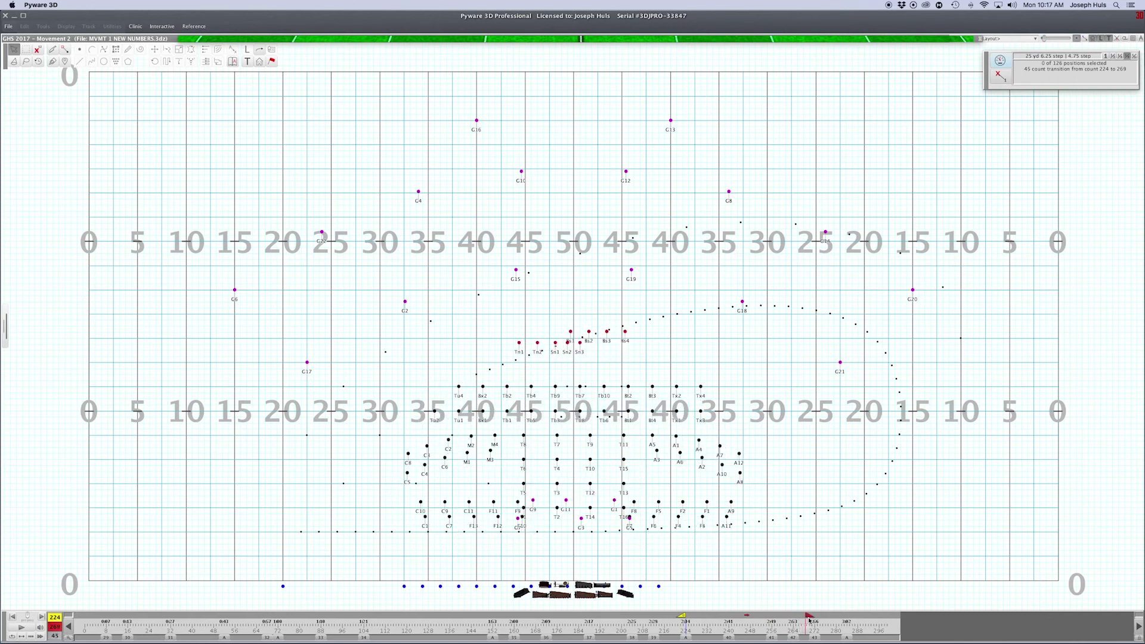
drag(815, 620, 845, 620)
click(846, 638)
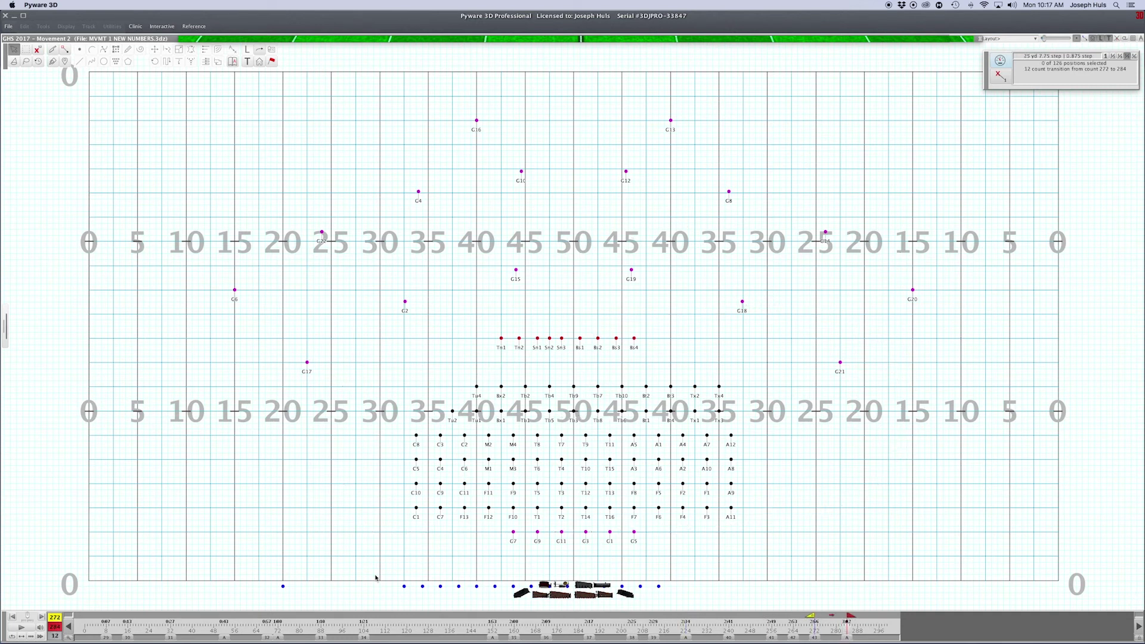
click(106, 638)
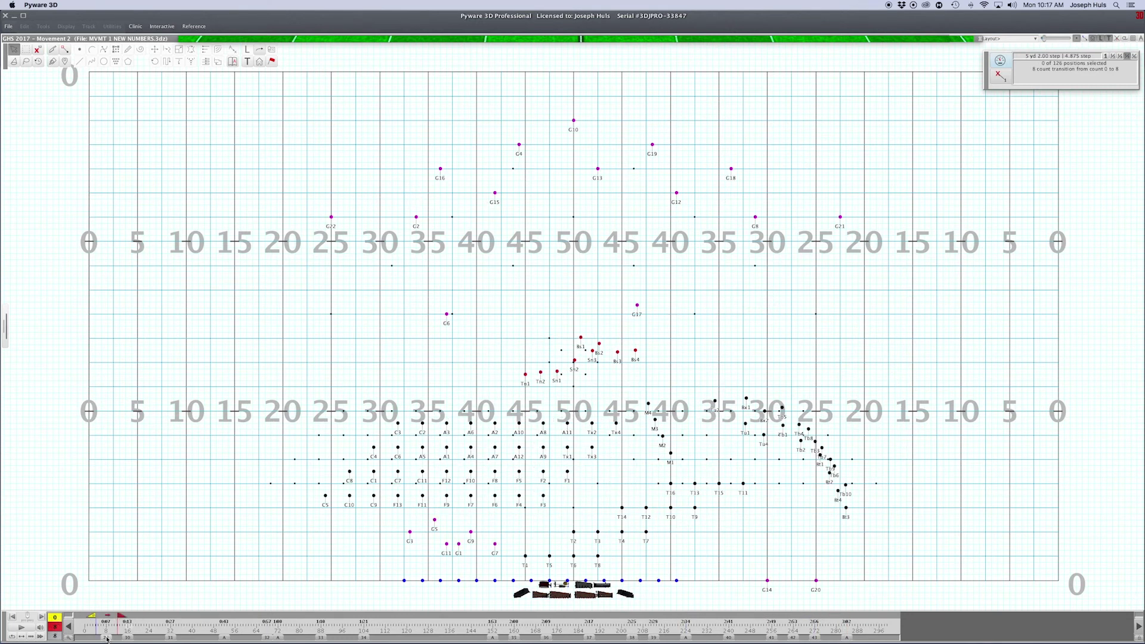
Select the three remaining tuba performers at count 0 and relabel them Tu1, Tu2 and Tu3
click(84, 626)
mouse_move(726, 422)
mouse_down()
mouse_move(695, 412)
mouse_move(787, 487)
mouse_move(745, 442)
mouse_up()
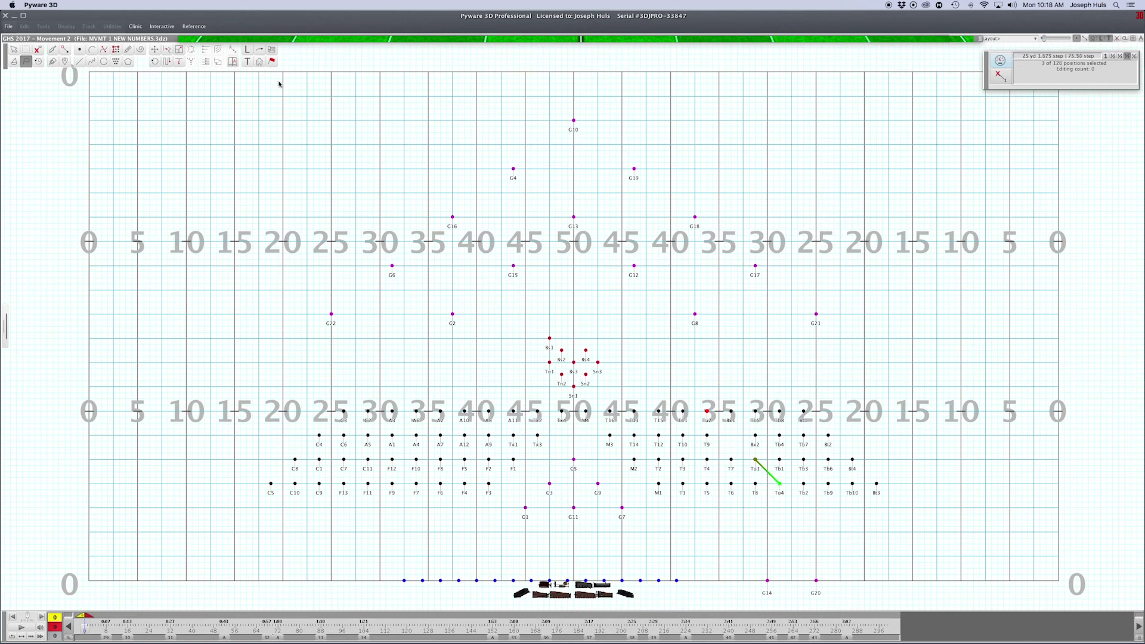
click(248, 50)
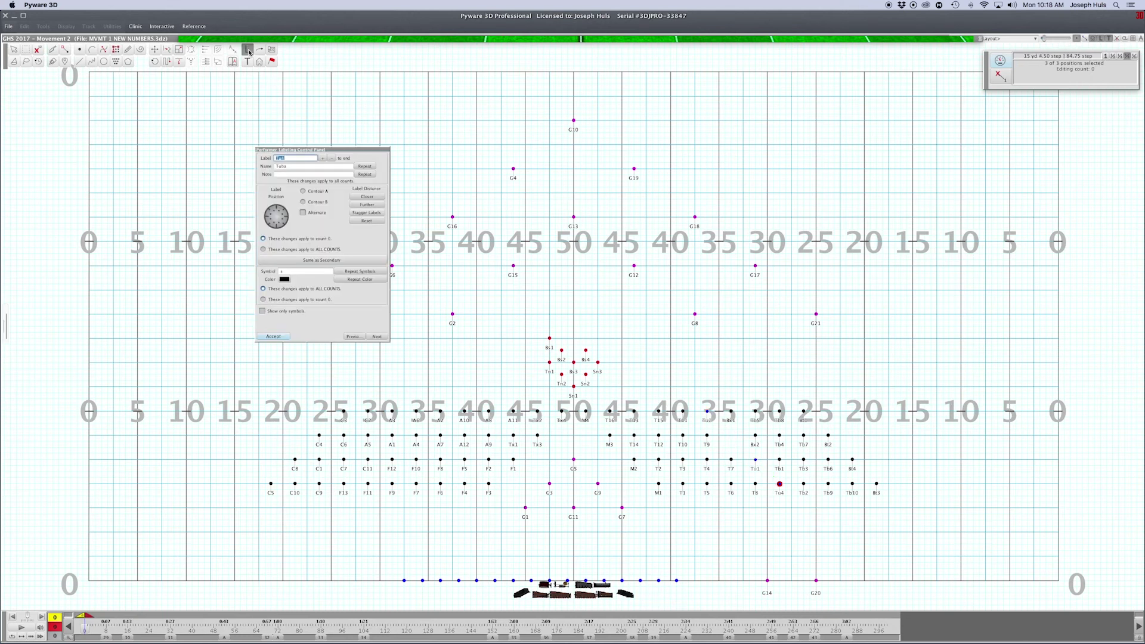
key(Return)
key(Return)
key(Return)
key(Return)
text(Tu)
click(273, 337)
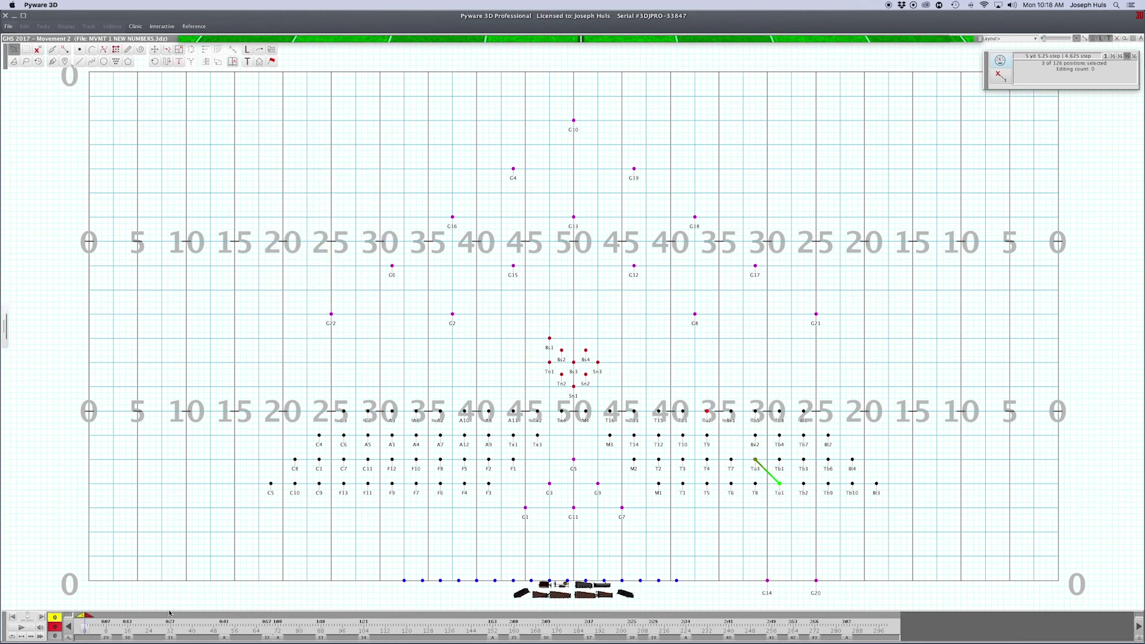
Examine the relabelled tubas at counts 8 and 16, clear the selection, and view the form at count 32
click(117, 628)
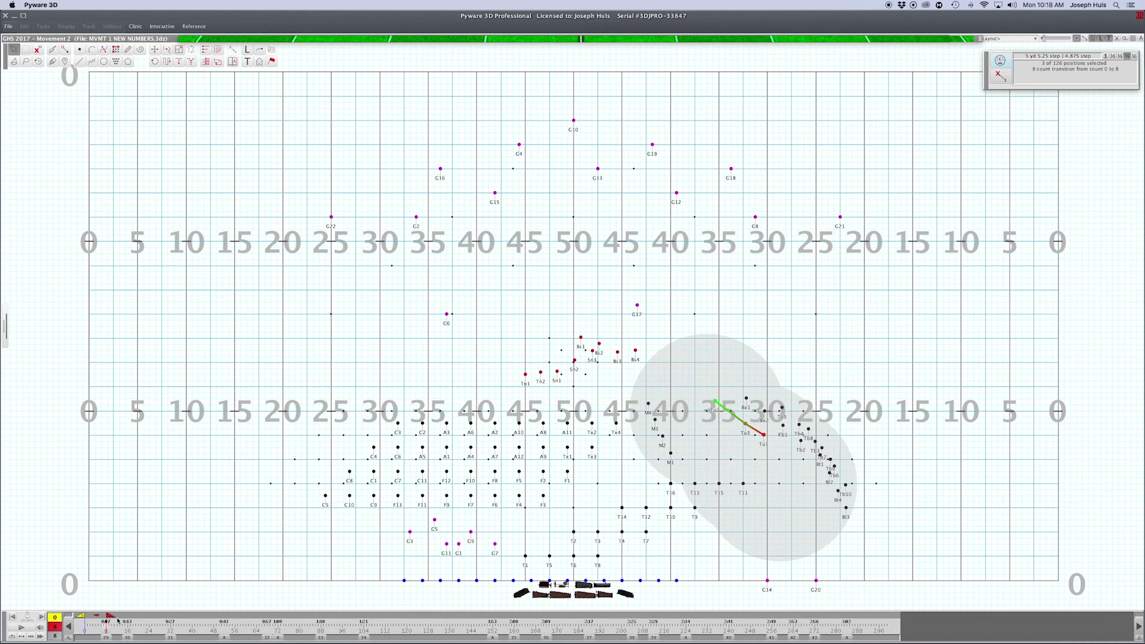
drag(112, 619, 132, 618)
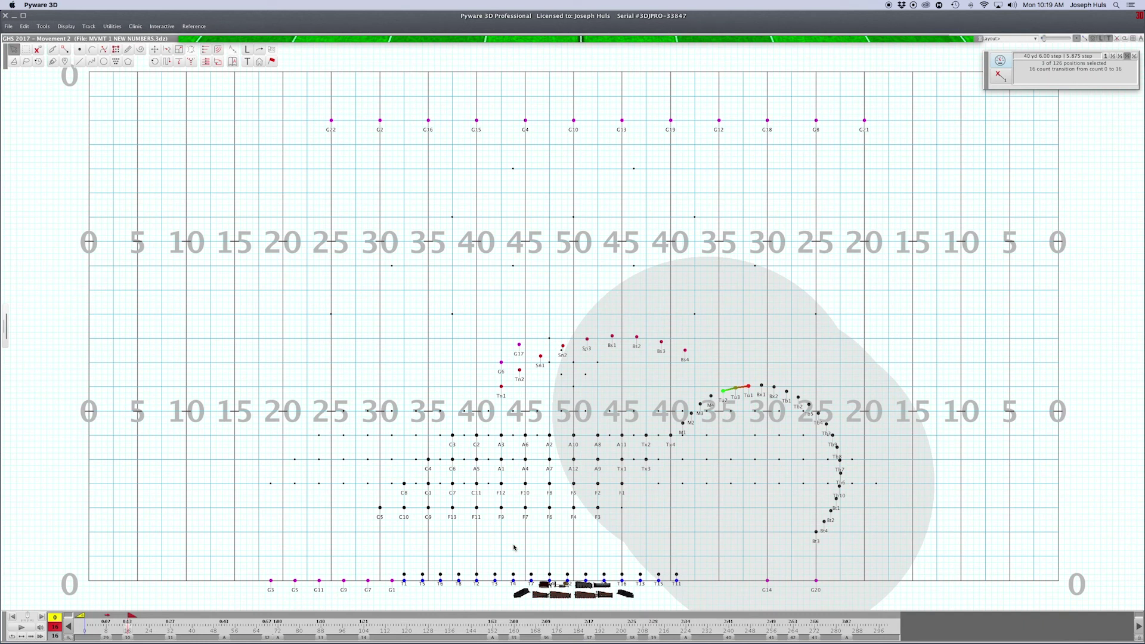
click(486, 539)
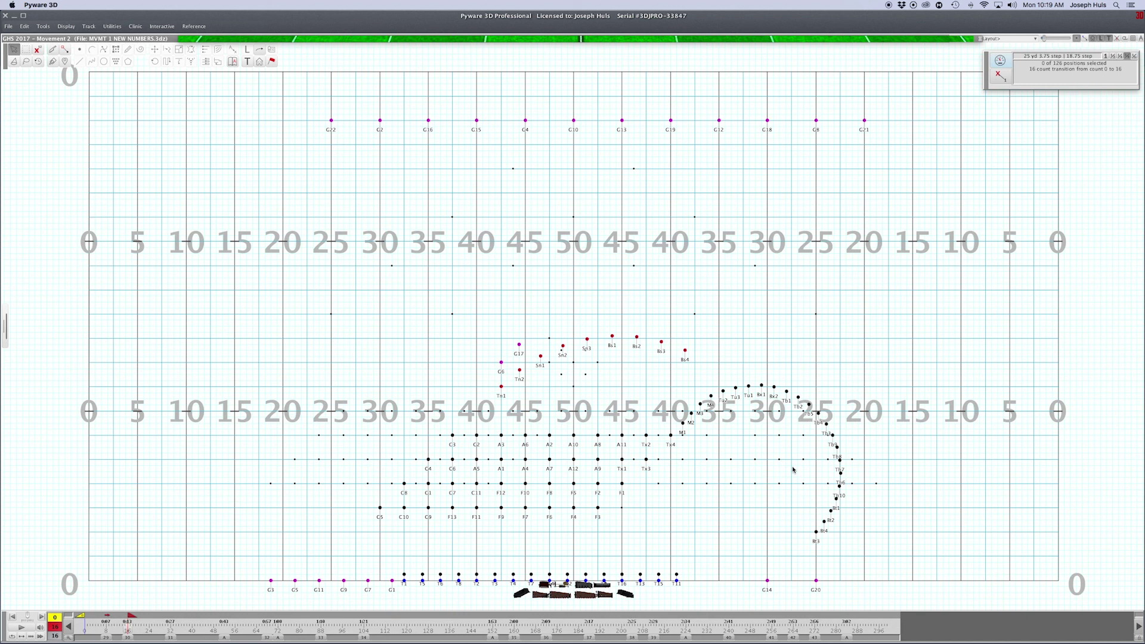
click(172, 638)
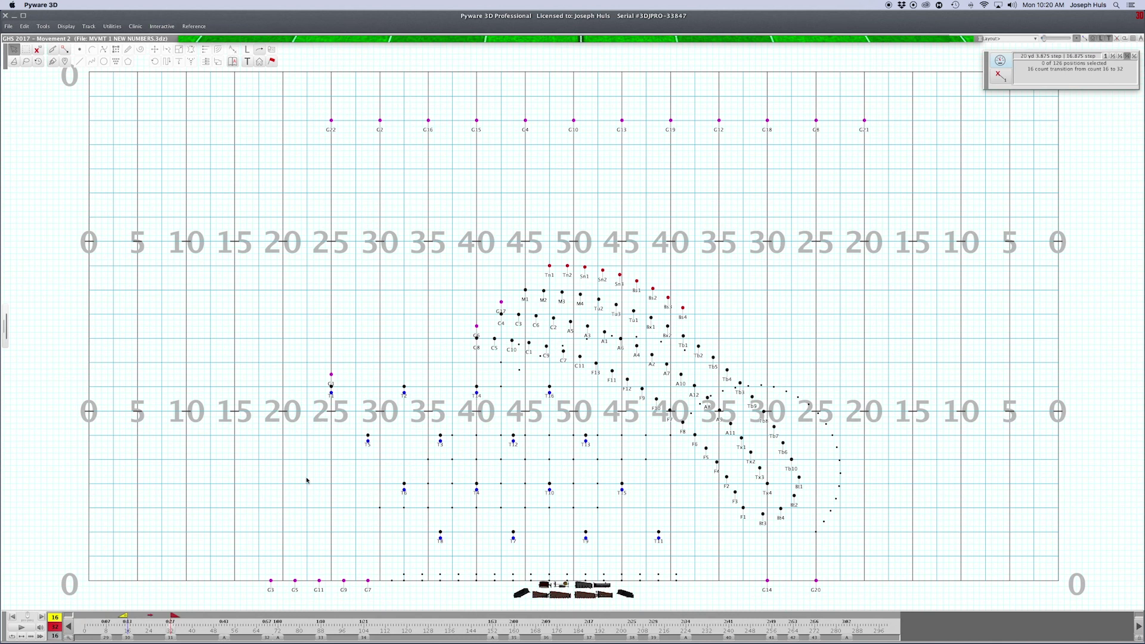